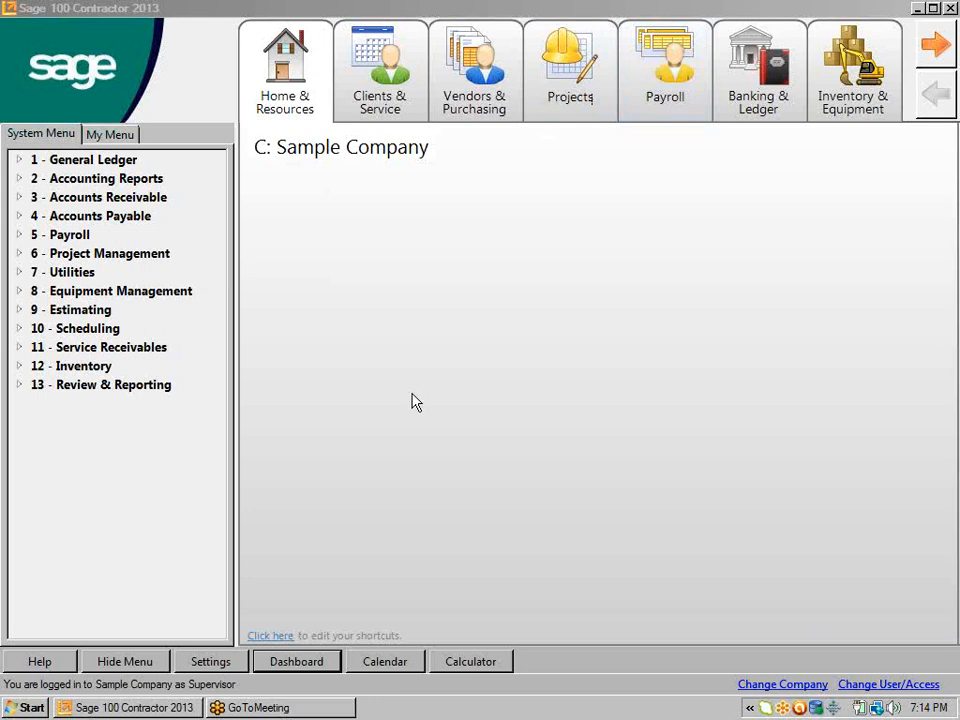
# Step: Open the company dashboard and set it to show after login
pyautogui.click(296, 662)
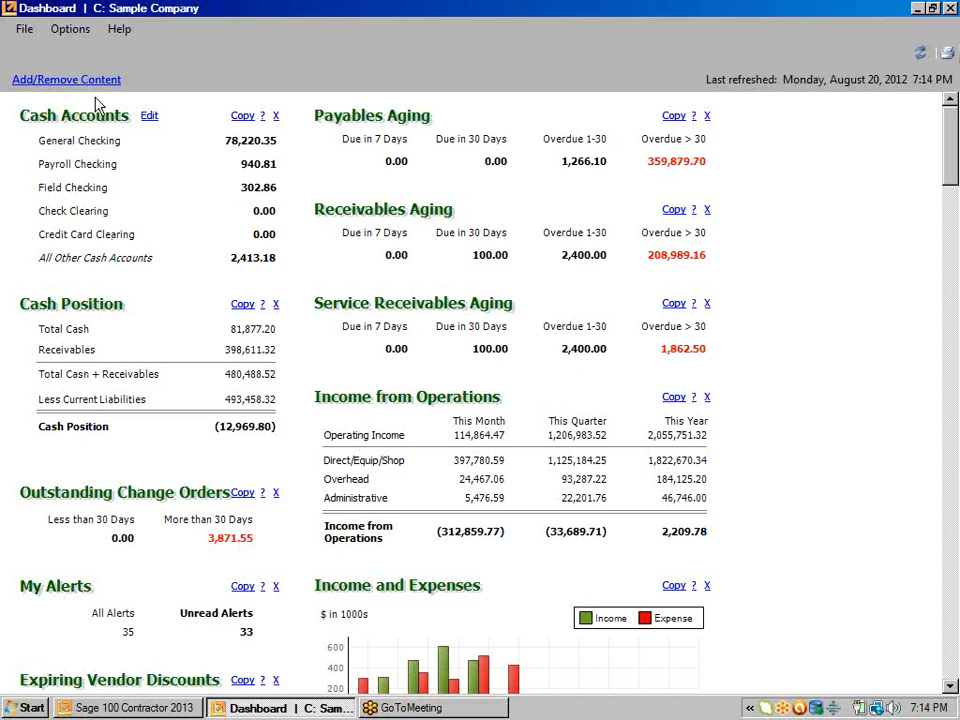
pyautogui.click(71, 30)
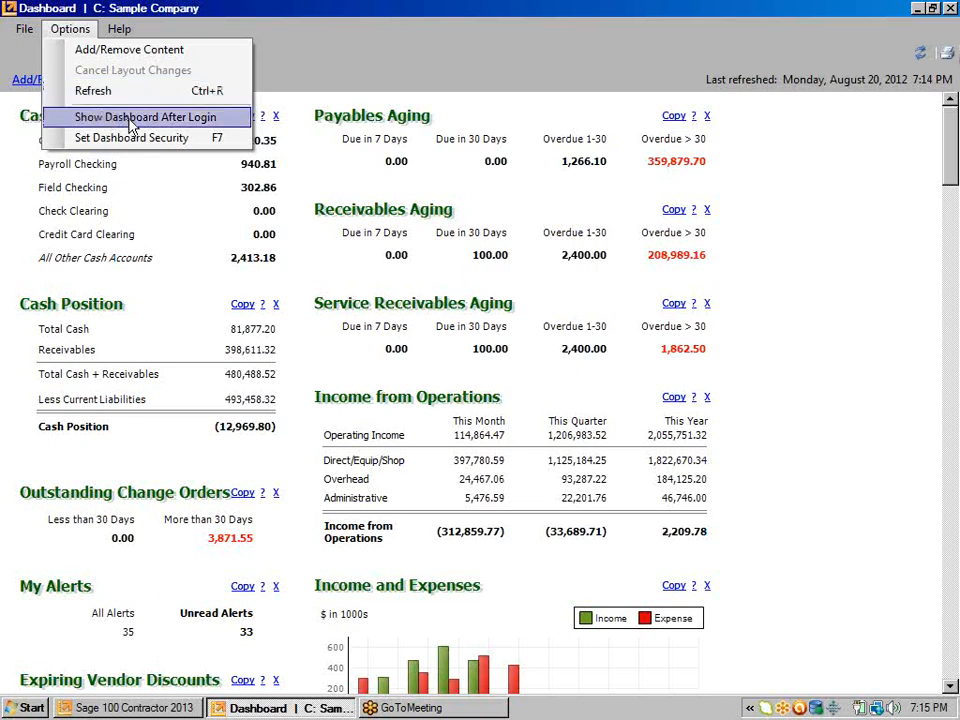
pyautogui.click(70, 119)
# Step: Review which user groups can be permitted dashboard access in the security settings, and cancel without changes
pyautogui.click(70, 31)
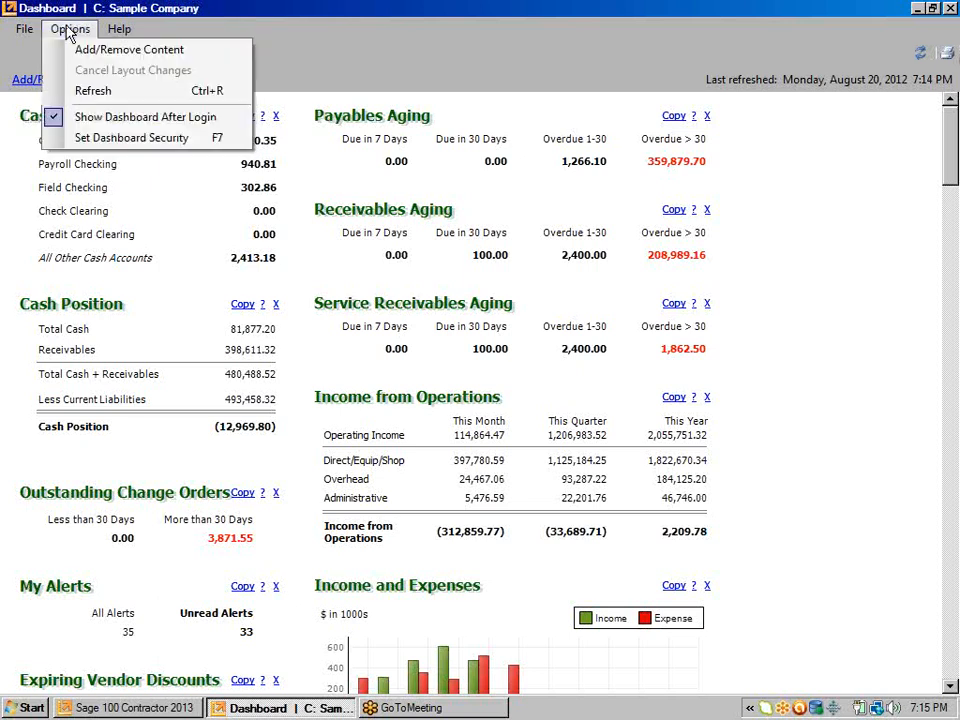
pyautogui.click(129, 139)
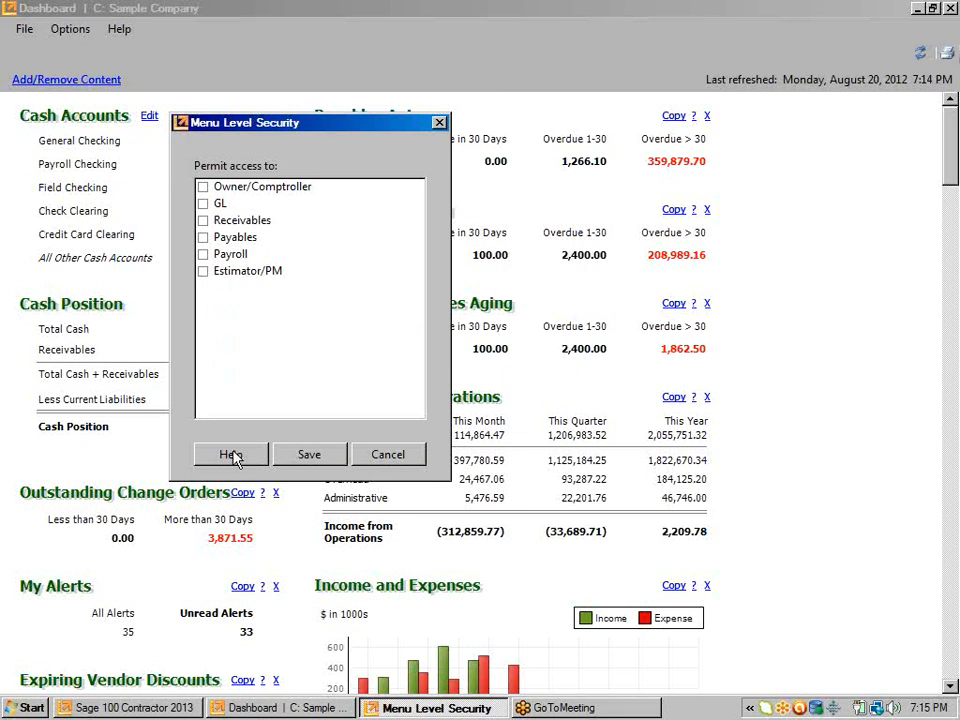
pyautogui.click(389, 456)
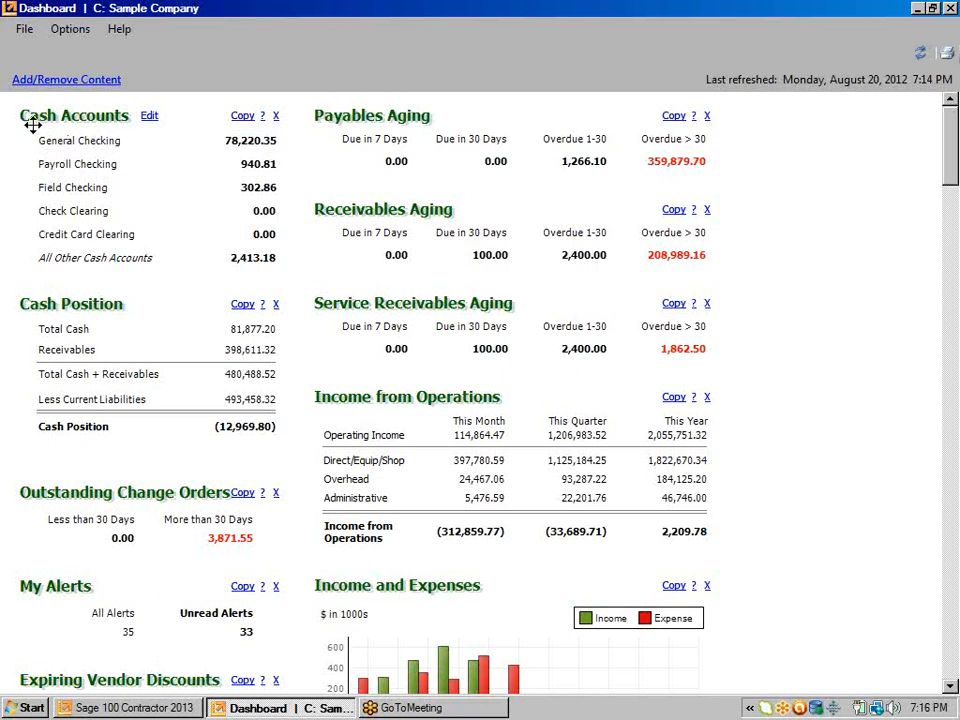
# Step: Review the selection of accounts shown in the Cash Accounts section and cancel without changes
pyautogui.click(151, 117)
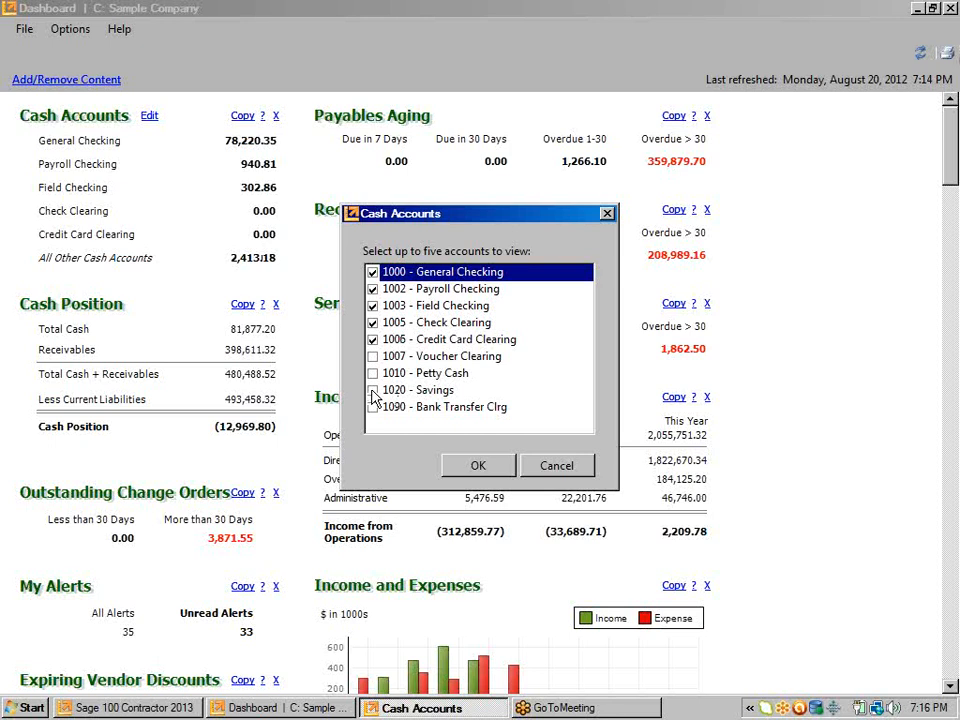
pyautogui.click(529, 466)
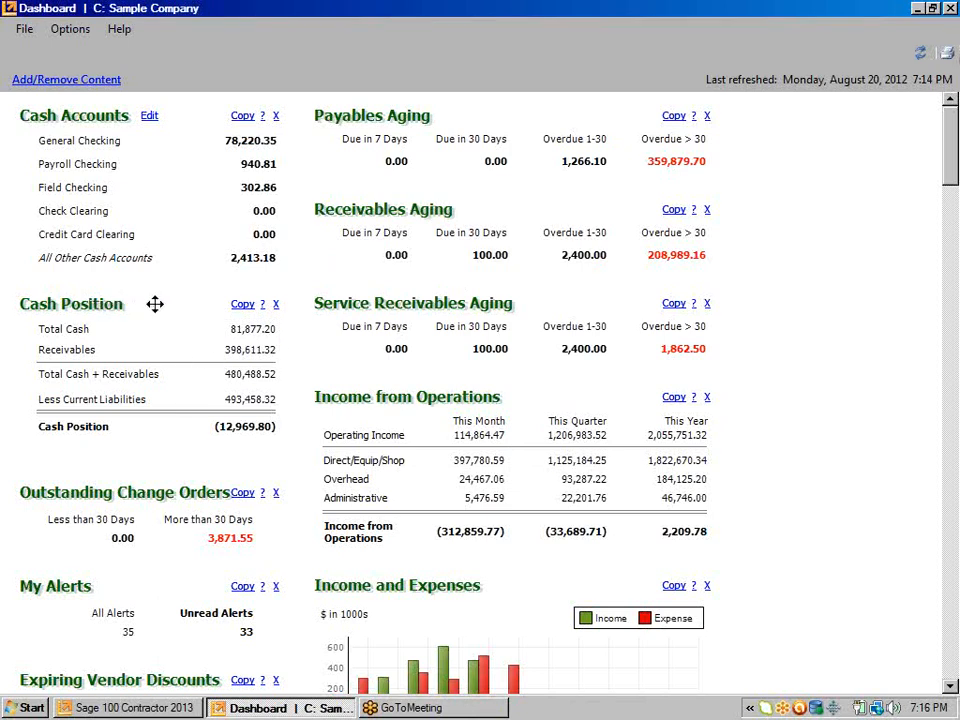
pyautogui.click(233, 311)
# Step: Drill down into the outstanding change orders of more than 30 days, view the report and exit it
pyautogui.scroll(-3, 200, 500)
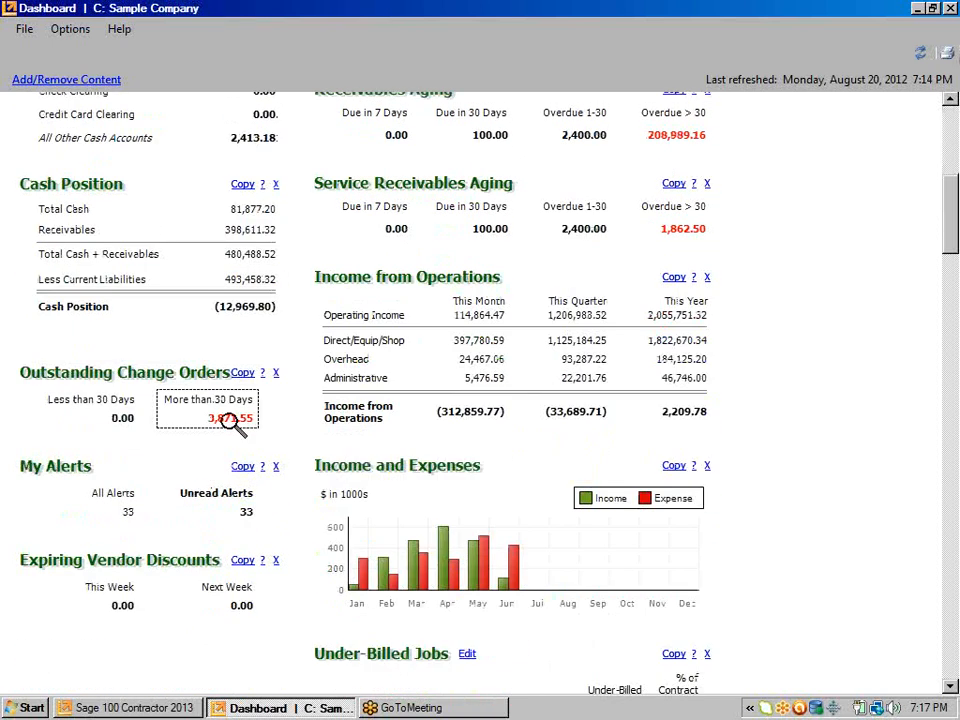
pyautogui.click(234, 418)
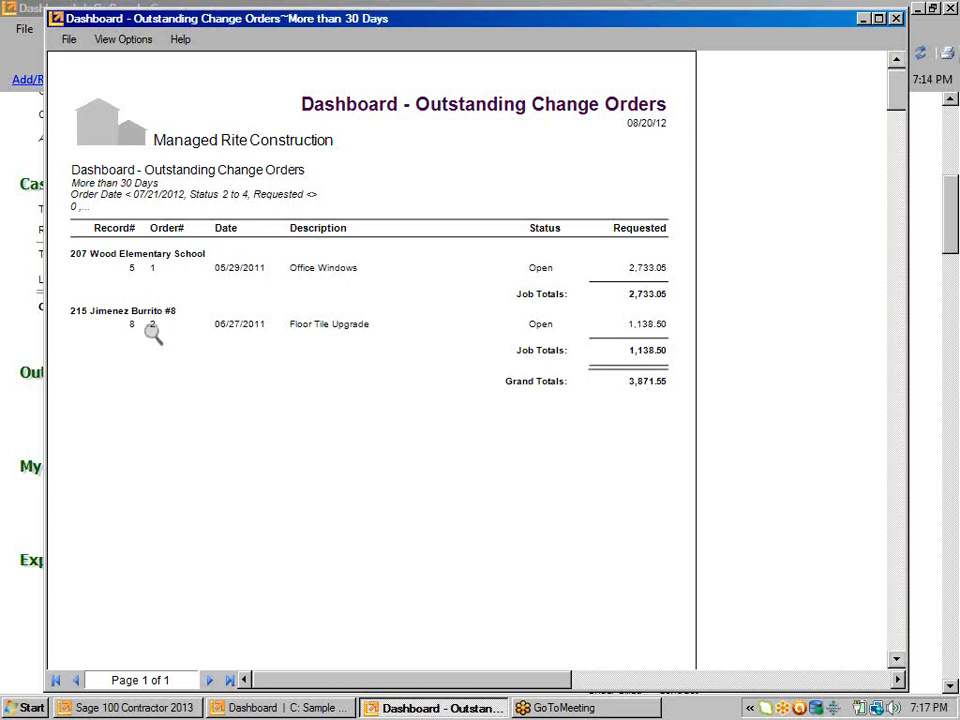
pyautogui.click(70, 40)
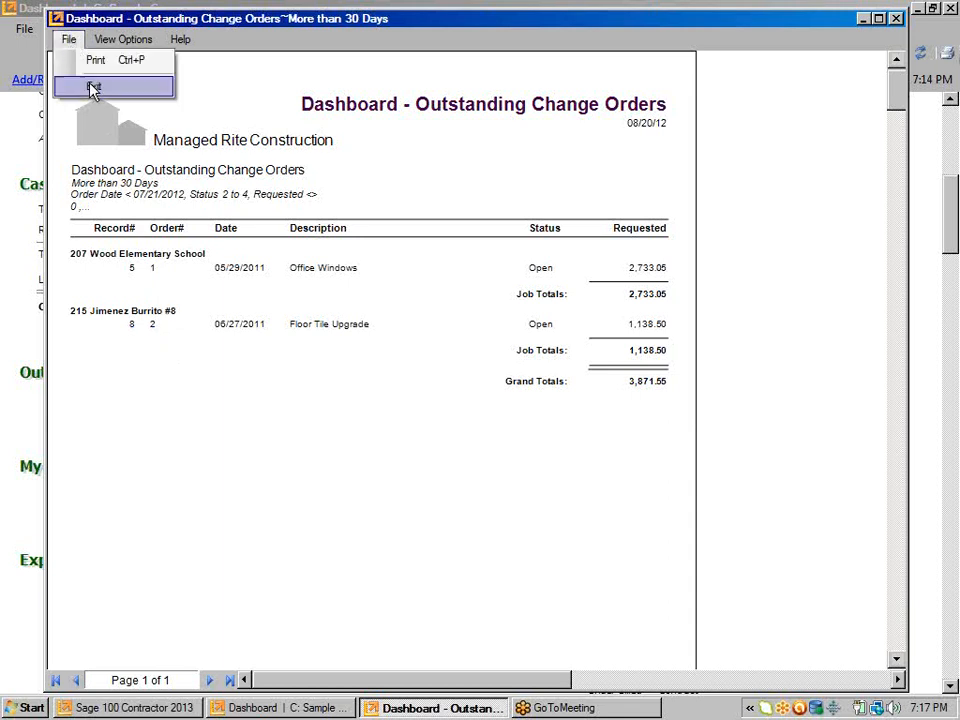
pyautogui.click(93, 86)
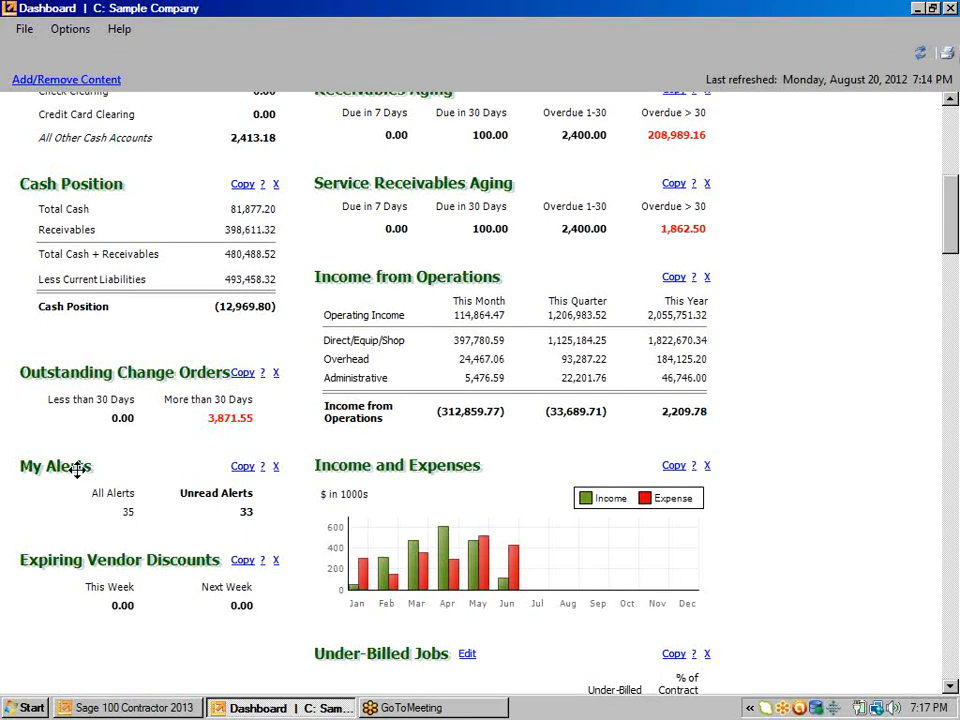
# Step: Open the unread alerts and view the details of the 08/17/2012 "SR Invoices 30 days + past due" query alert
pyautogui.click(243, 514)
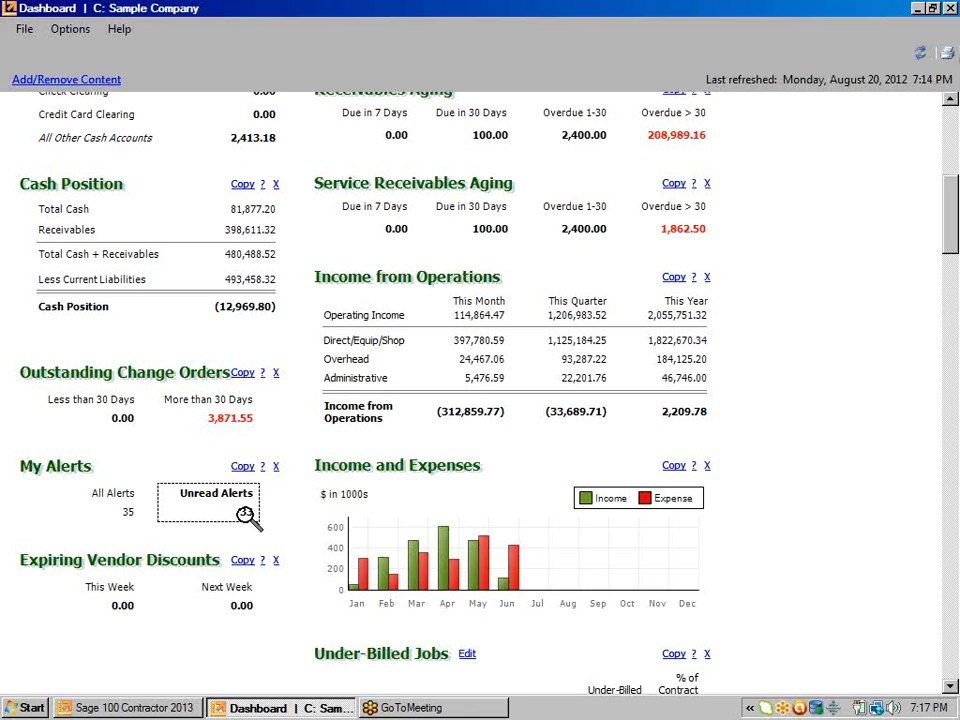
pyautogui.doubleClick(243, 514)
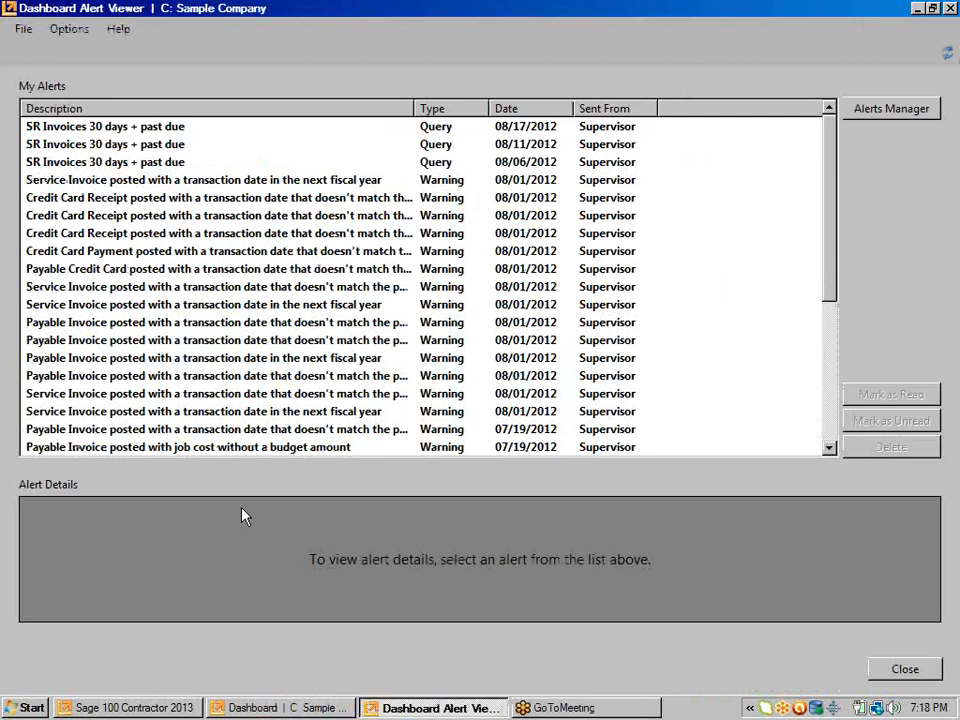
pyautogui.click(66, 130)
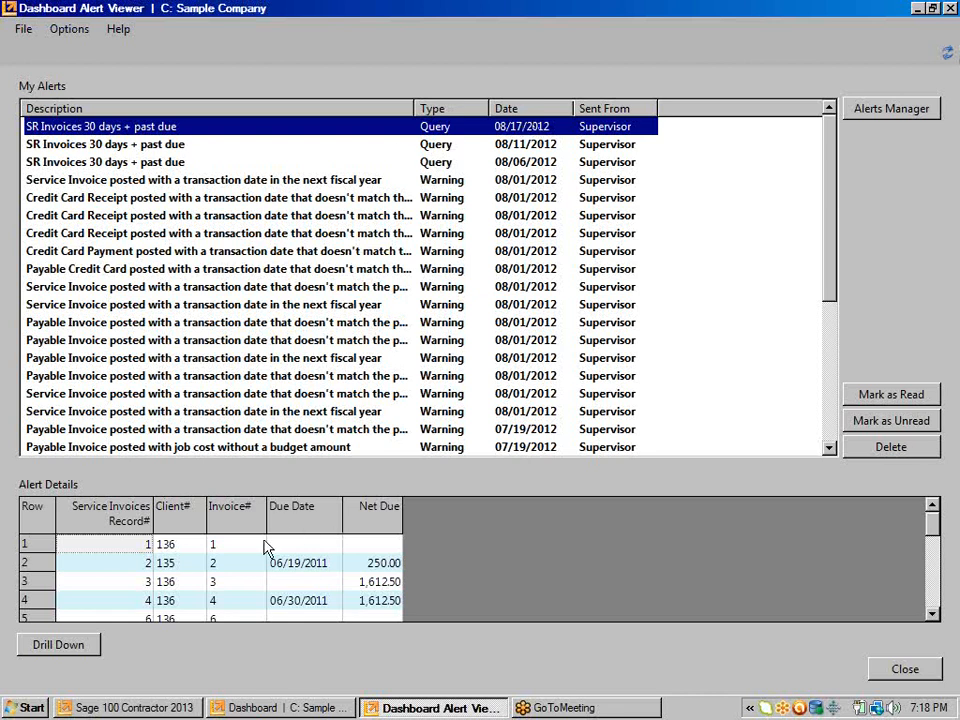
# Step: View the first Credit Card Receipt posting period warning and widen the Description column to show the full alert texts
pyautogui.scroll(-1, 158, 585)
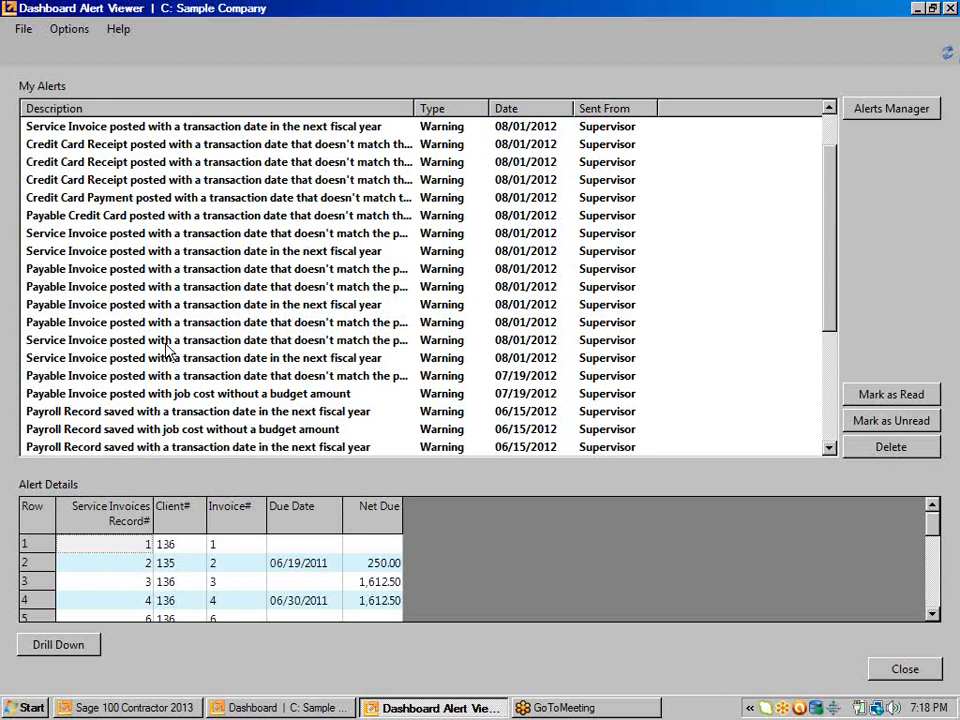
pyautogui.click(166, 147)
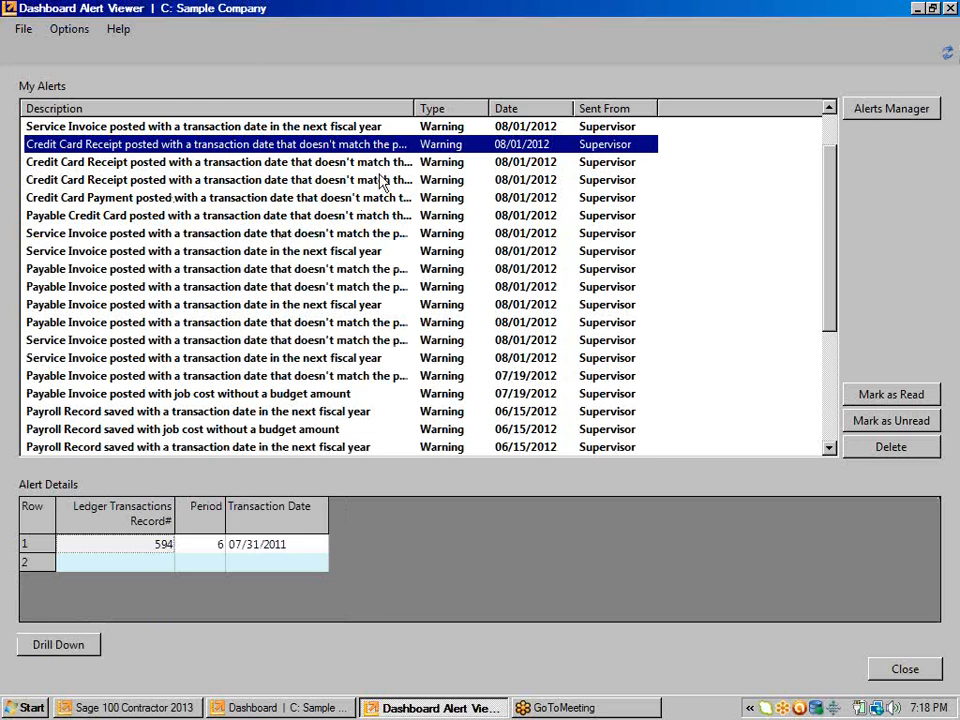
pyautogui.moveTo(411, 106); pyautogui.dragTo(490, 110)
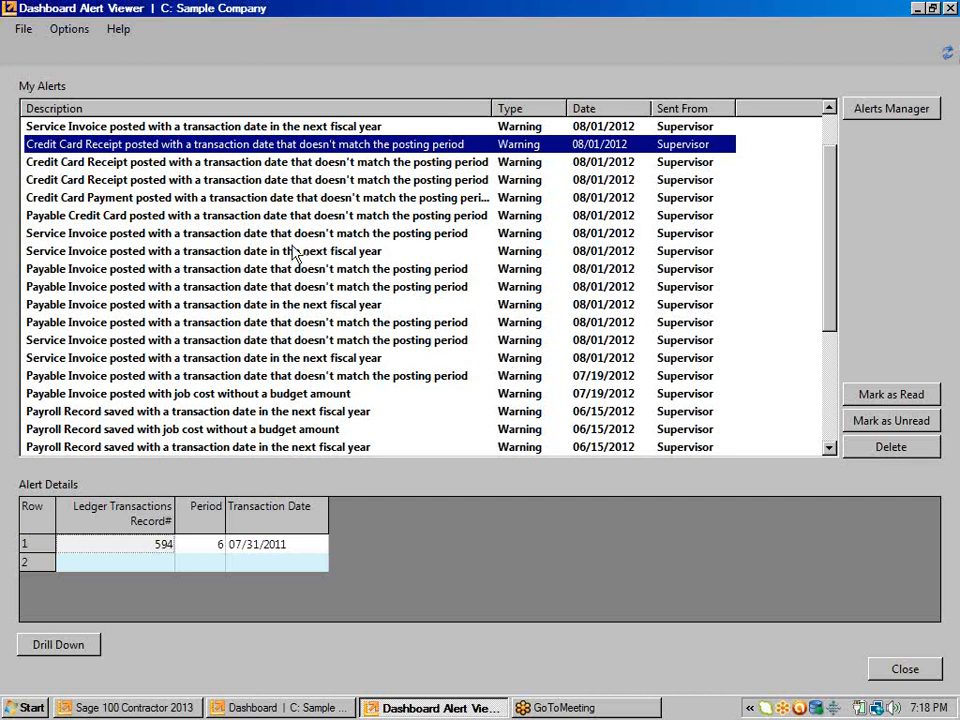
# Step: View the details of the Payable Credit Card, next-fiscal-year payroll and payroll without budget amount warnings, and exit the alert viewer
pyautogui.click(44, 220)
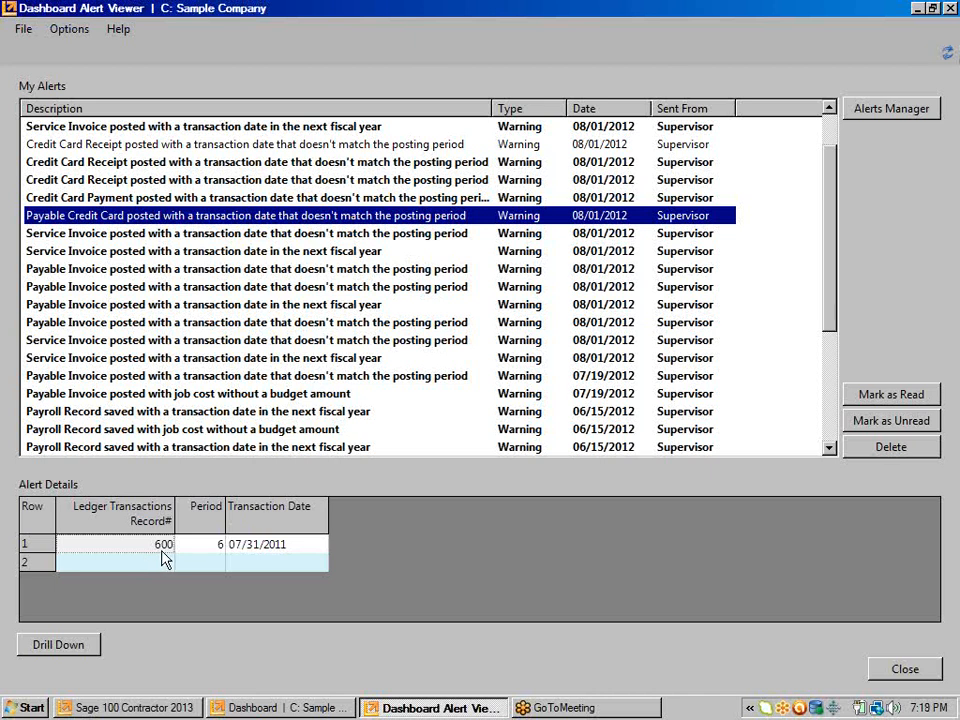
pyautogui.click(207, 414)
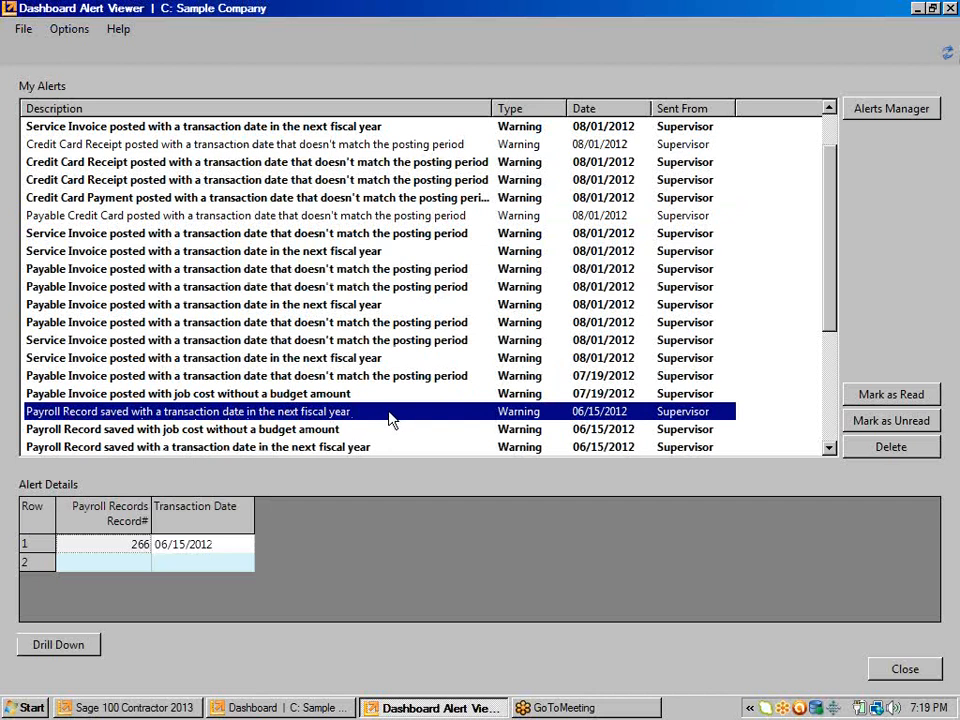
pyautogui.scroll(-1, 392, 420)
pyautogui.scroll(-1, 392, 420)
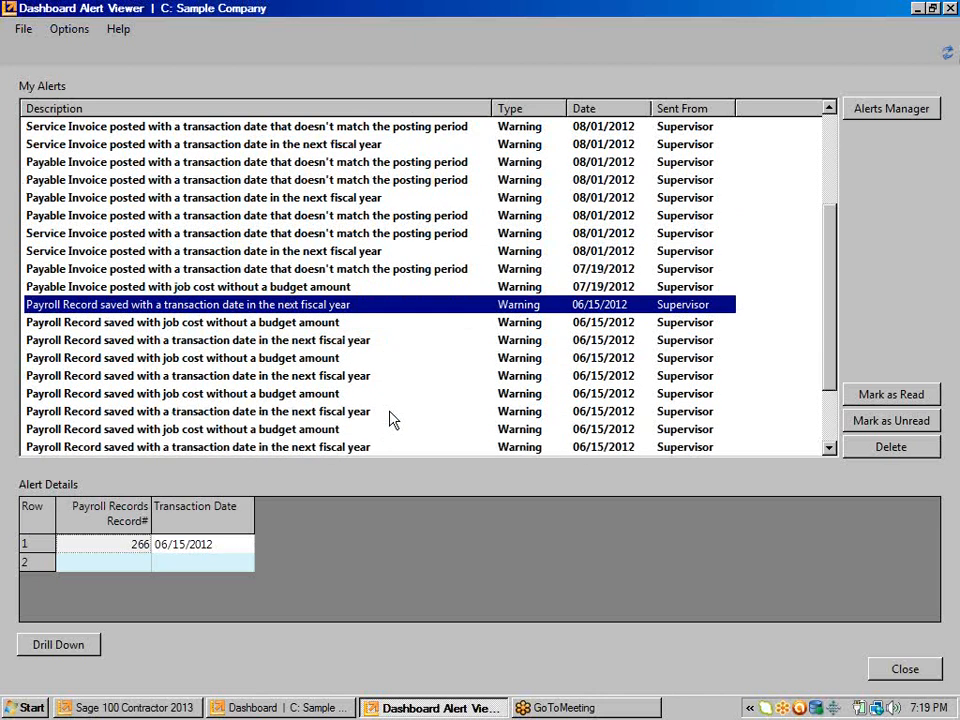
pyautogui.scroll(-2, 392, 420)
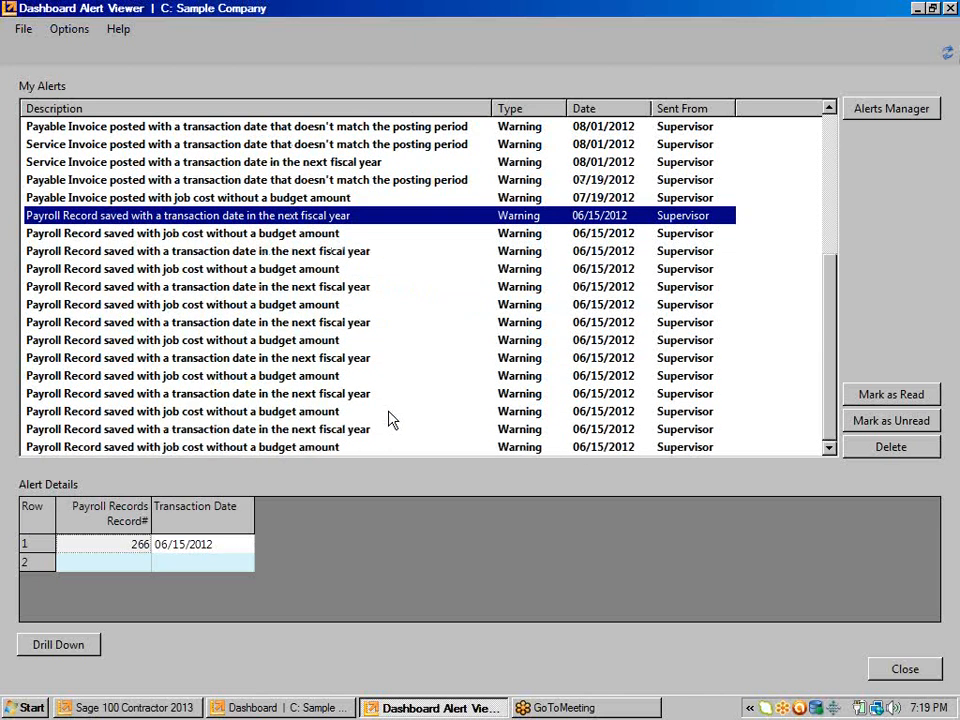
pyautogui.click(113, 416)
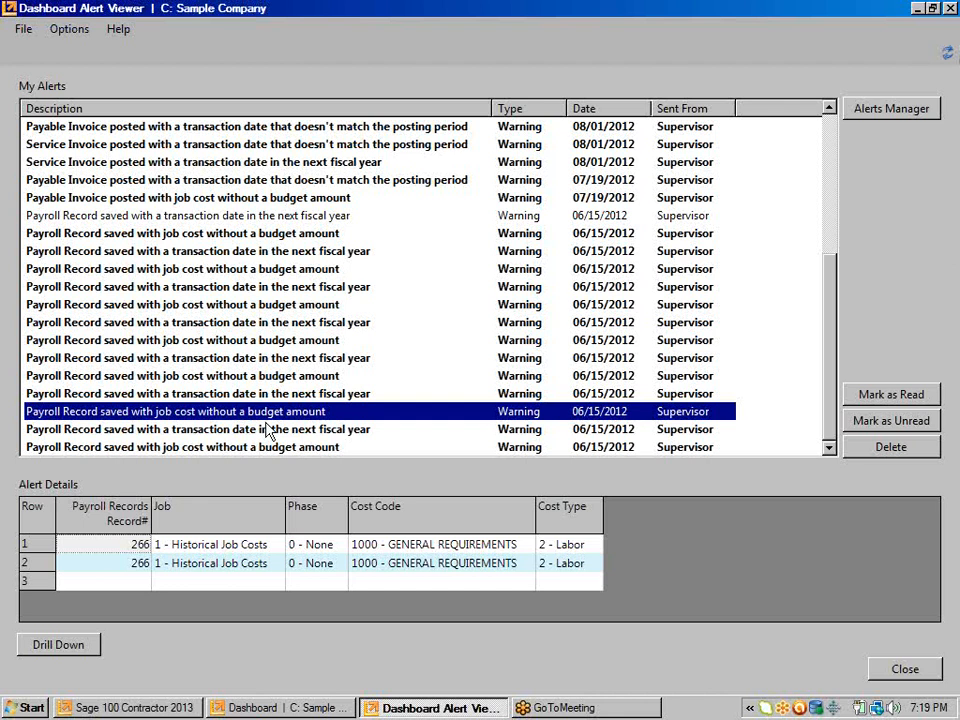
pyautogui.click(23, 29)
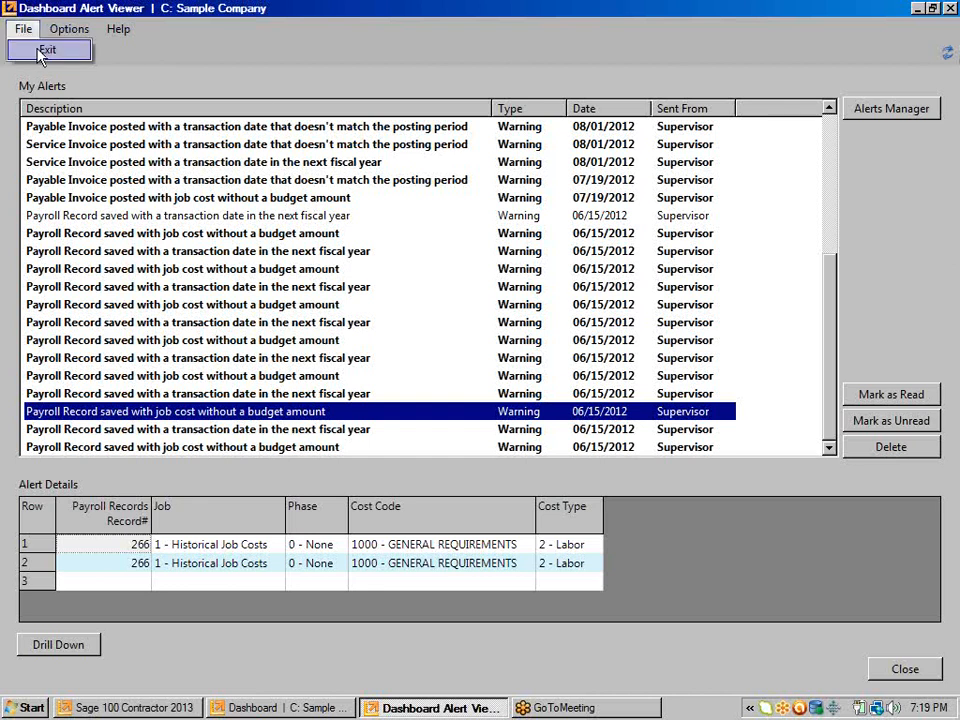
pyautogui.click(36, 50)
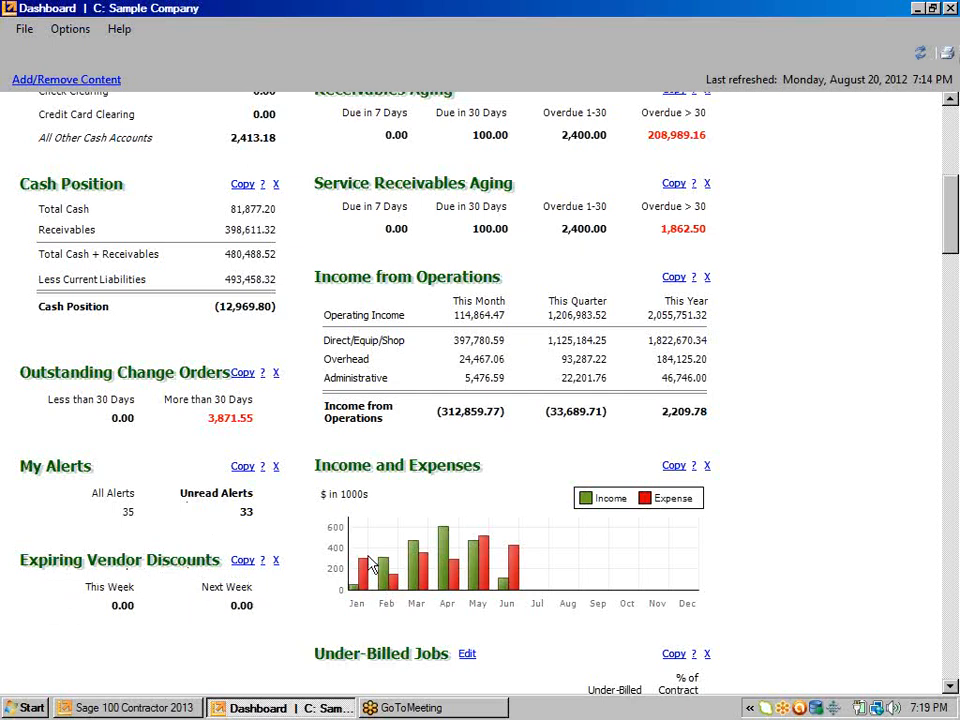
# Step: Drill down into the March expense bar of the Income and Expenses chart, view the Income Statement and exit it
pyautogui.scroll(3, 400, 420)
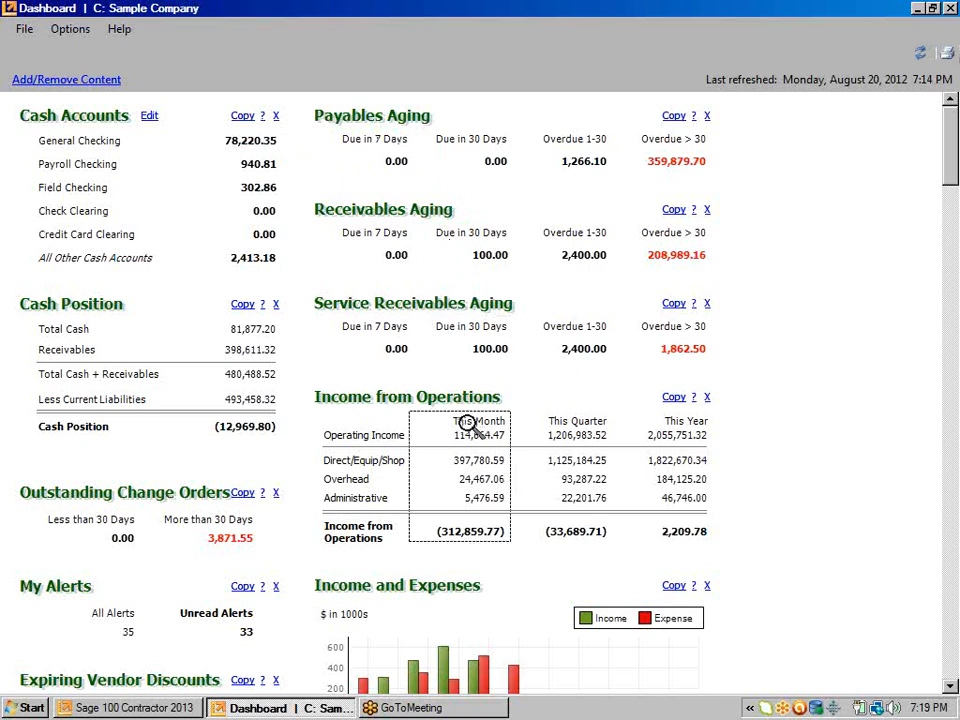
pyautogui.scroll(-3, 466, 436)
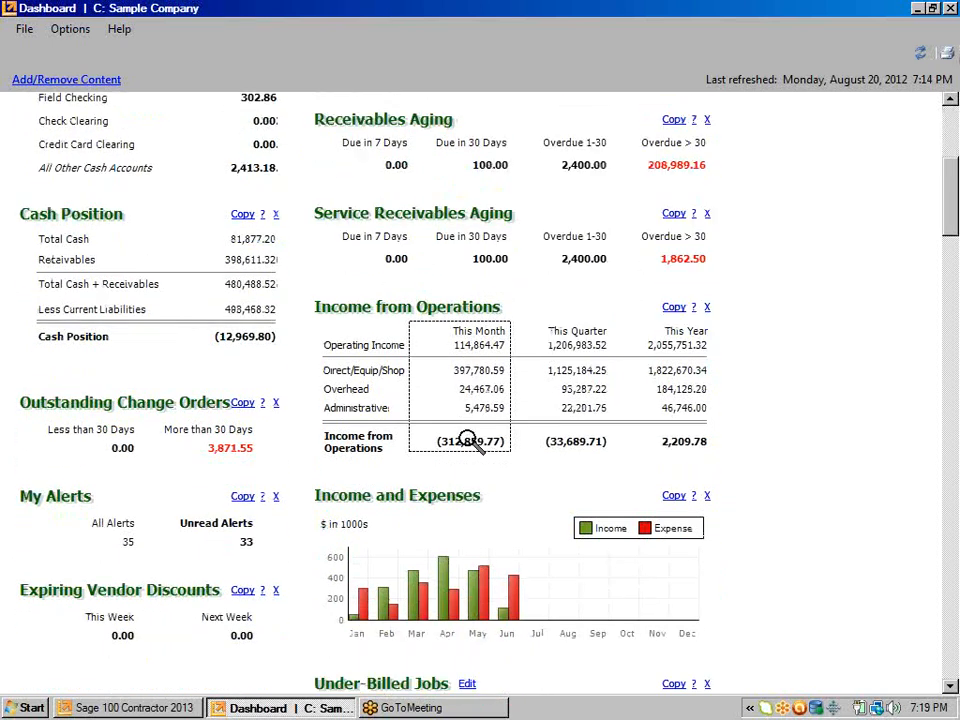
pyautogui.scroll(-3, 470, 446)
pyautogui.scroll(-2, 476, 453)
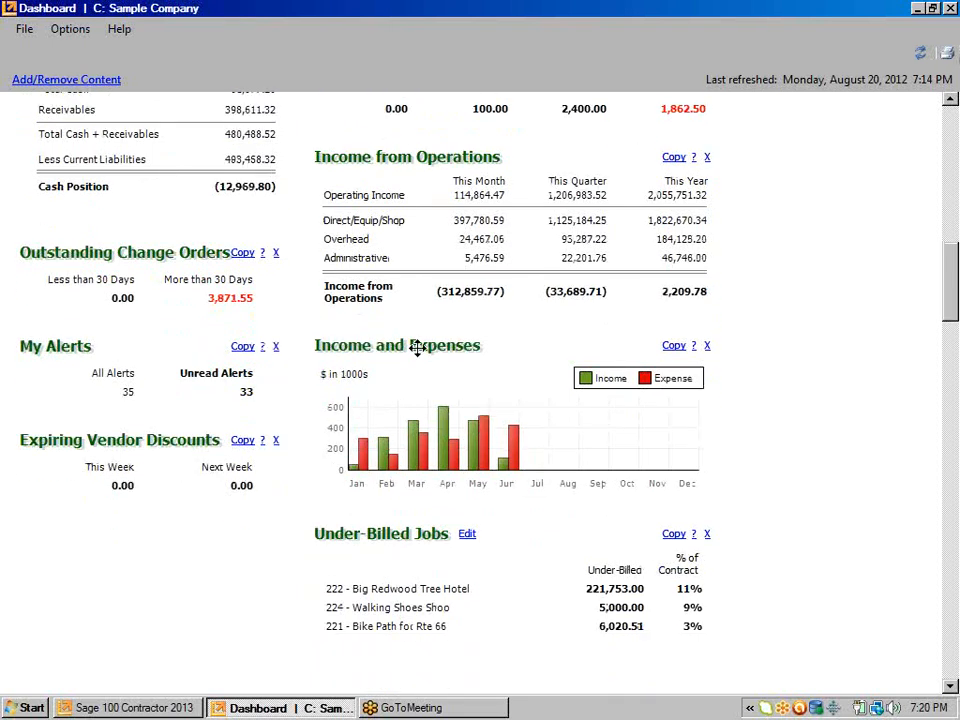
pyautogui.moveTo(422, 450)
pyautogui.click(420, 452)
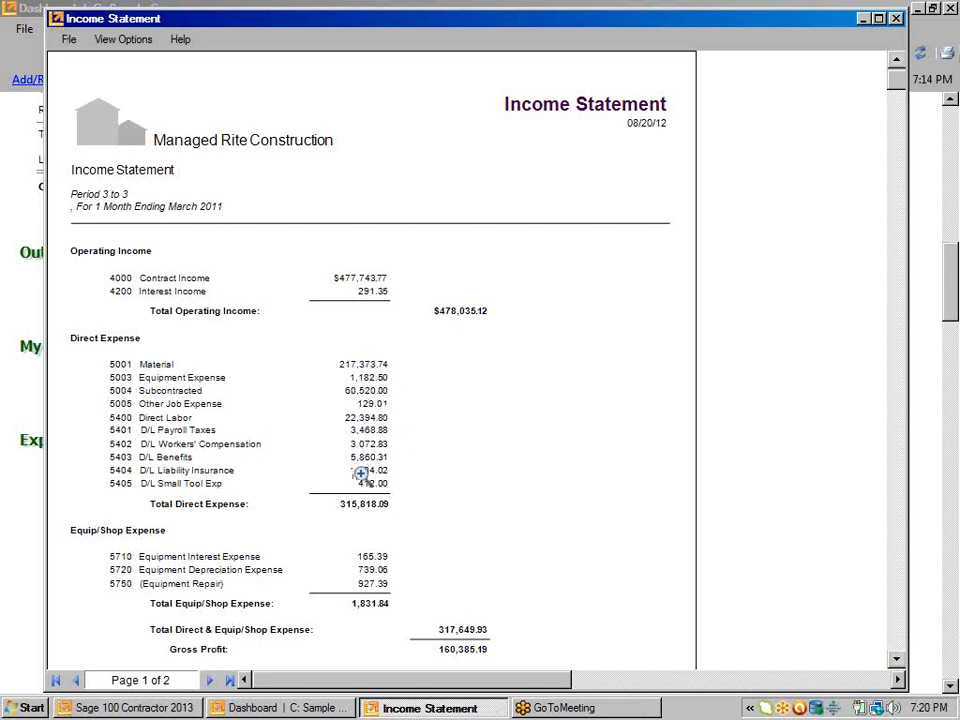
pyautogui.click(69, 42)
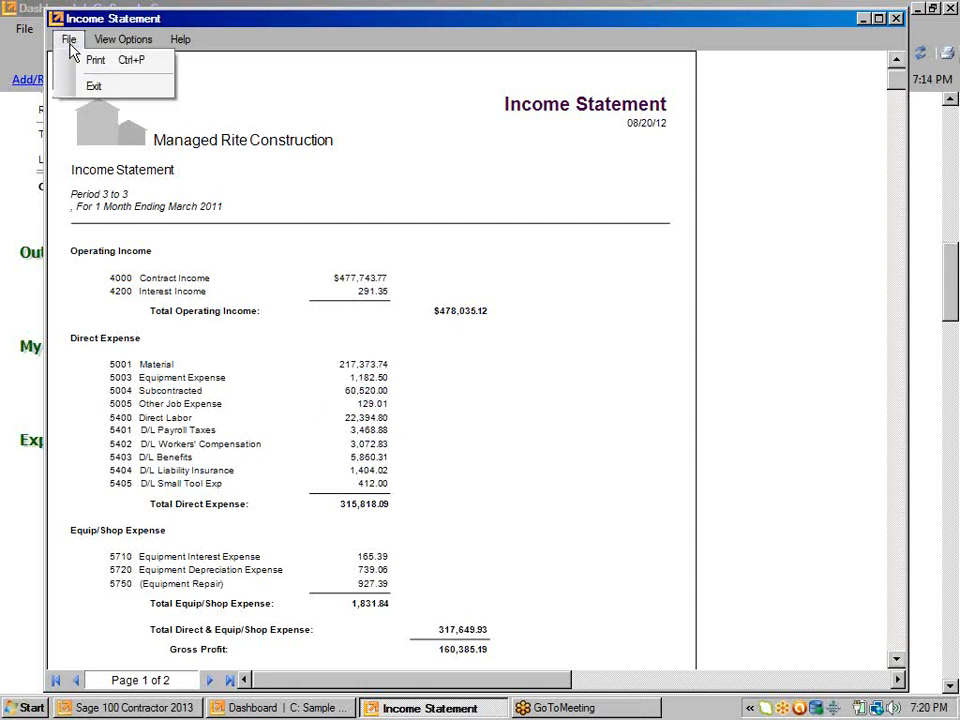
pyautogui.click(90, 86)
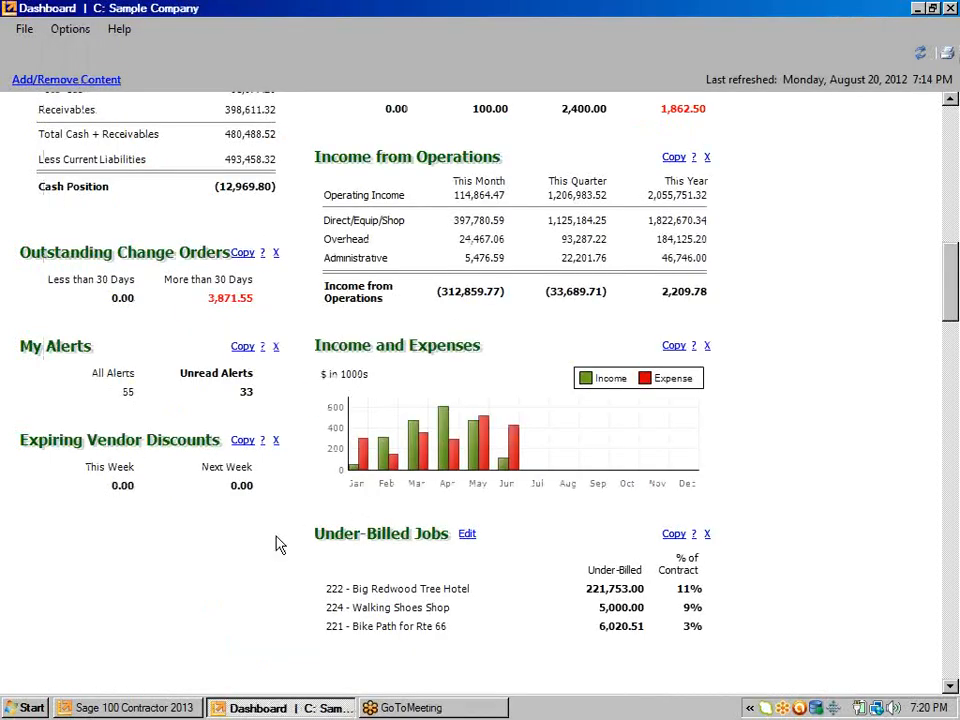
# Step: Open the Under-Billed Jobs display options and accept the ranking by percentage of contract
pyautogui.scroll(-2, 272, 544)
pyautogui.scroll(-3, 270, 546)
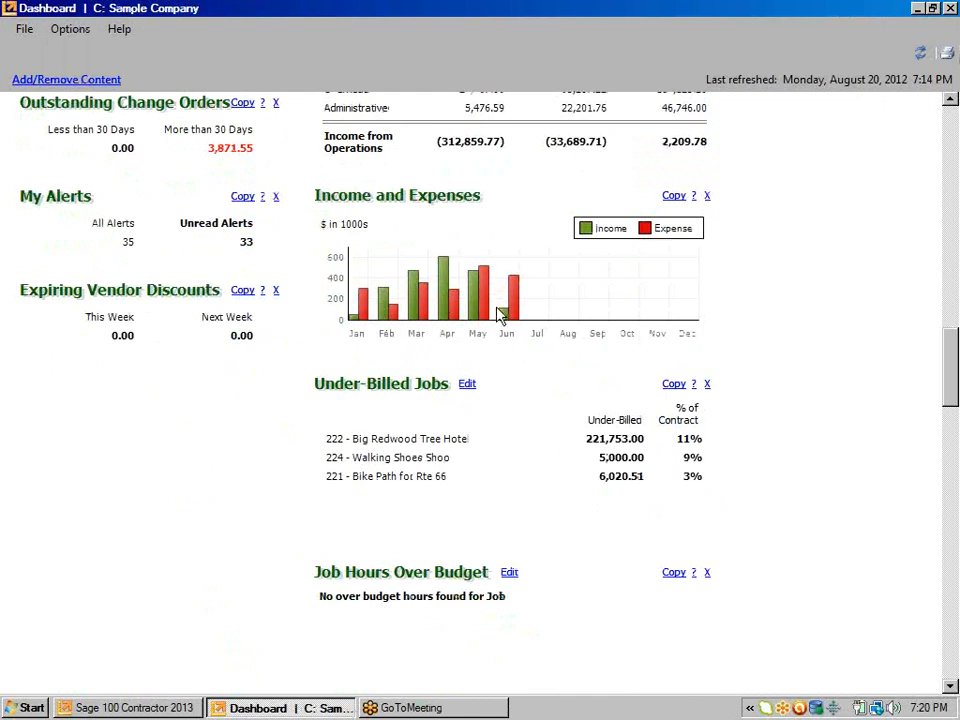
pyautogui.click(469, 385)
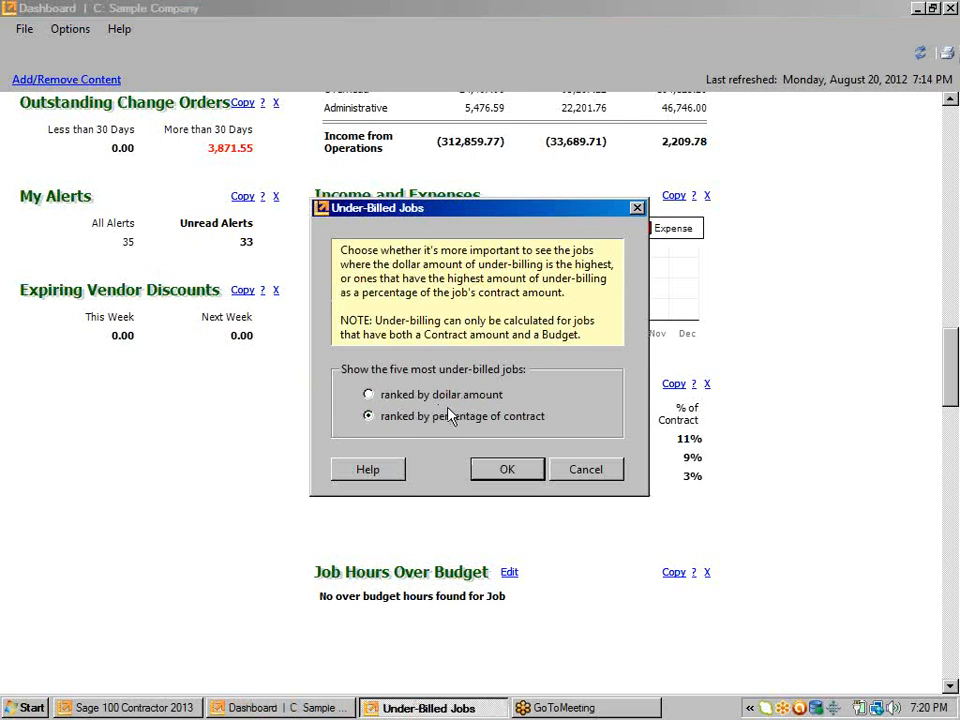
pyautogui.click(507, 470)
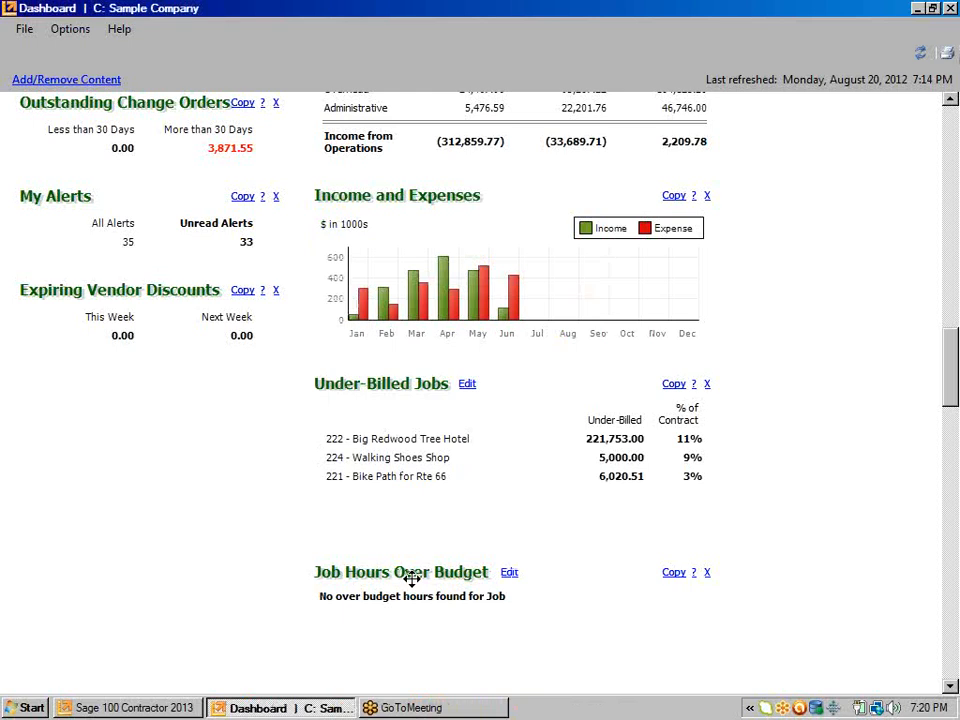
# Step: Review the job selection options for the Job Hours Over Budget section and cancel without selecting a job
pyautogui.click(510, 573)
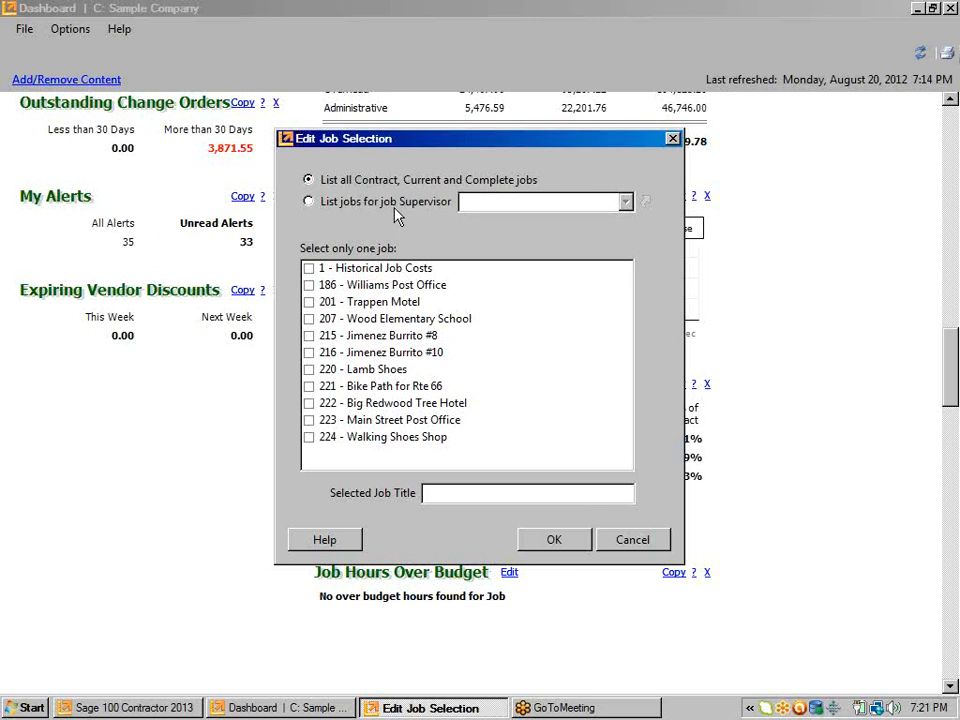
pyautogui.click(606, 539)
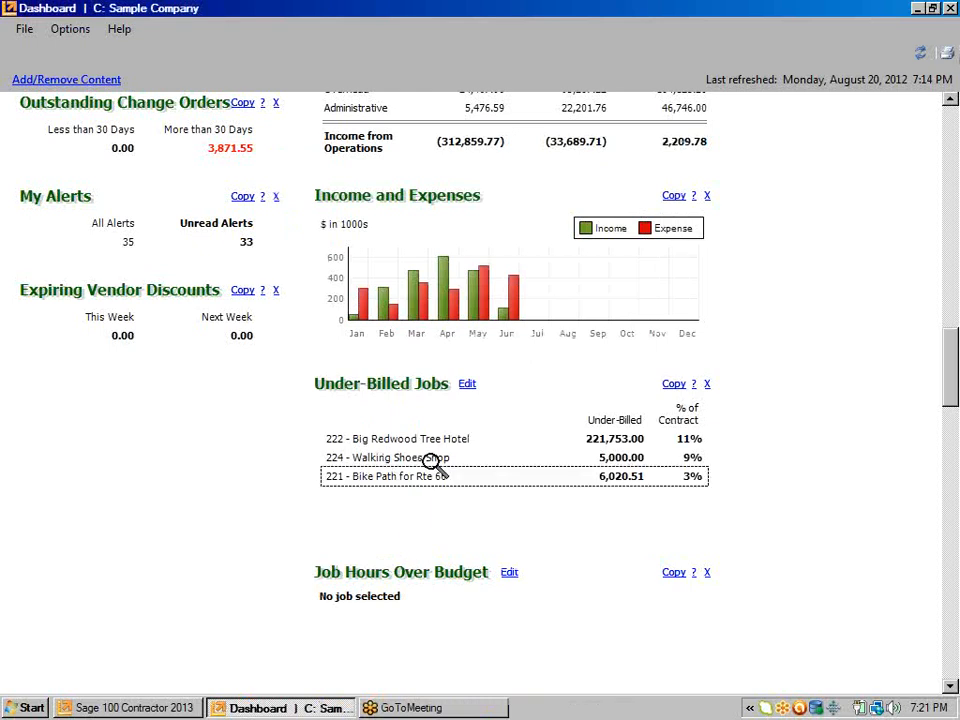
# Step: Remove the Job Hours Over Budget section from the dashboard
pyautogui.scroll(5, 561, 471)
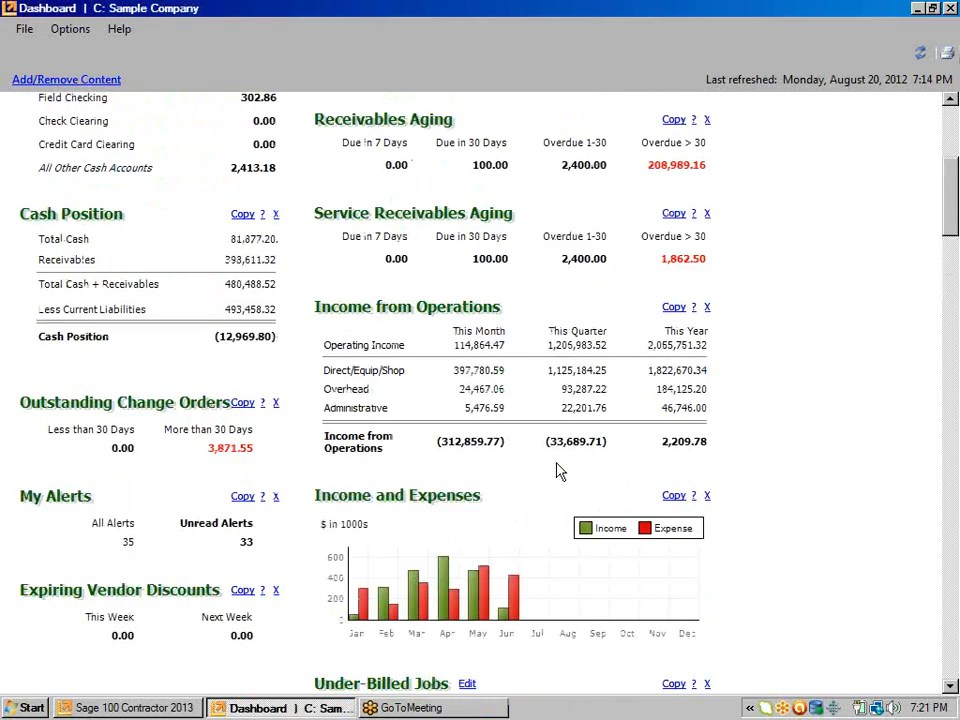
pyautogui.scroll(1, 555, 464)
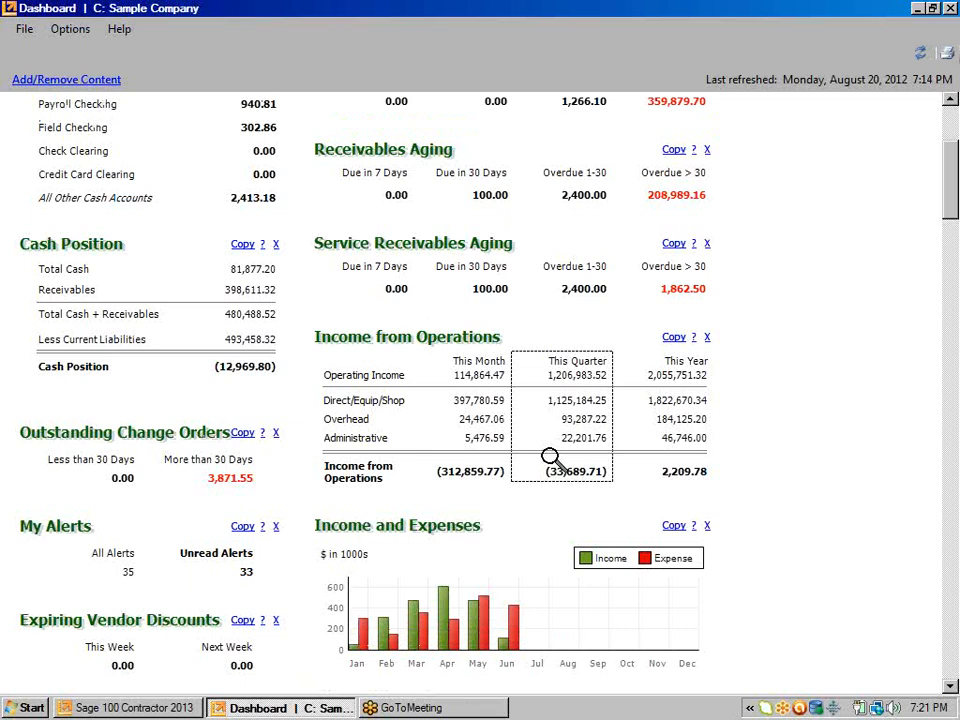
pyautogui.scroll(-5, 560, 466)
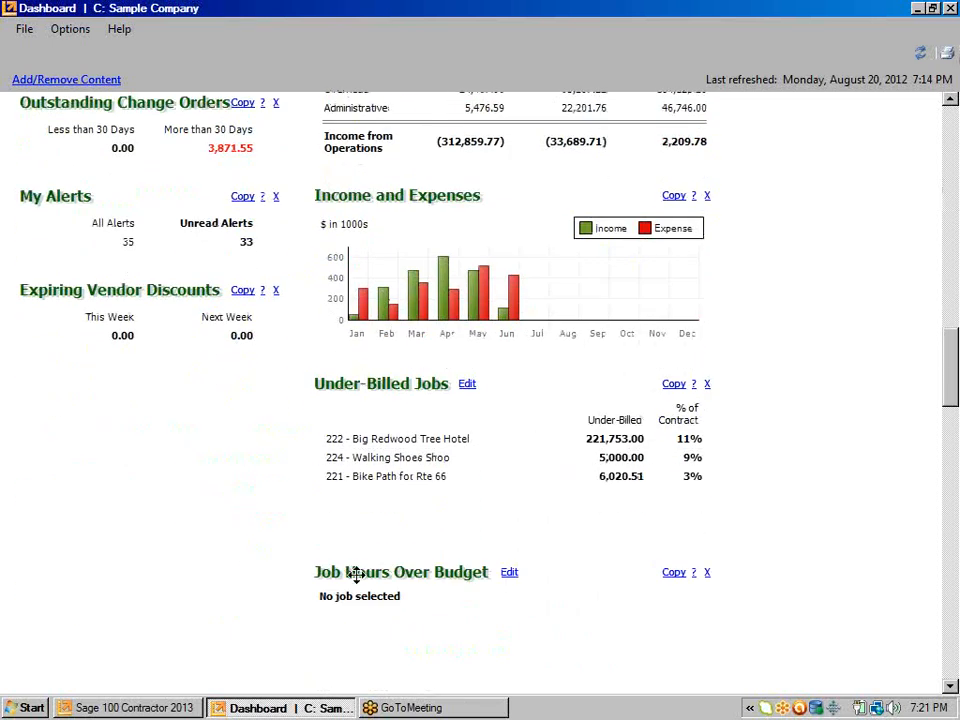
pyautogui.click(707, 575)
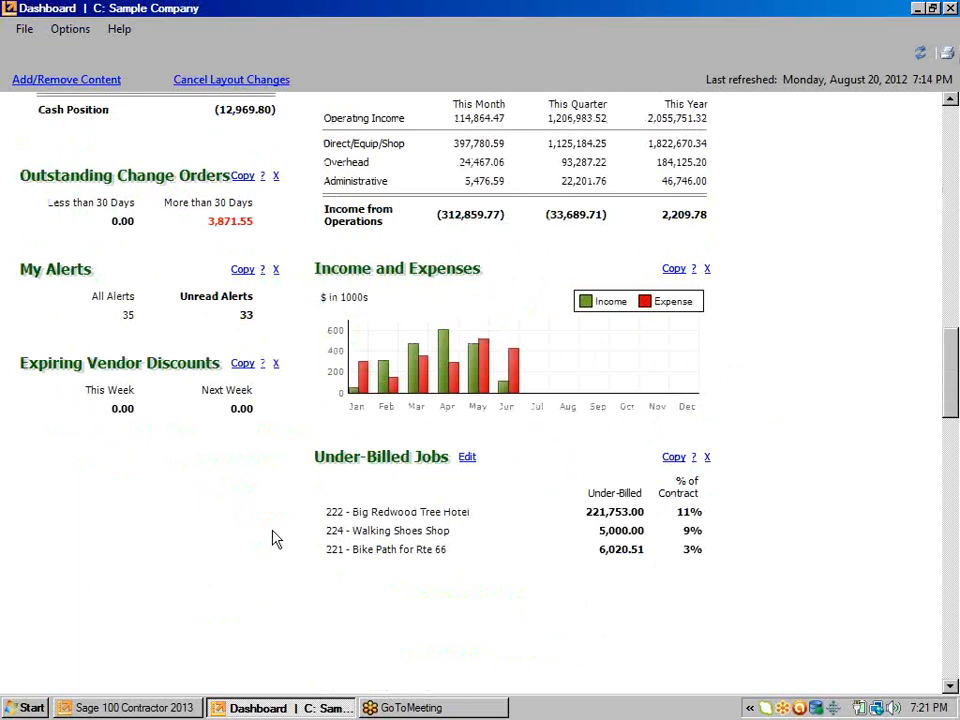
# Step: Open the dashboard content selection and preview the Prev. Year Income Comparison chart among the General Ledger content, closing the preview without adding it
pyautogui.scroll(5, 277, 540)
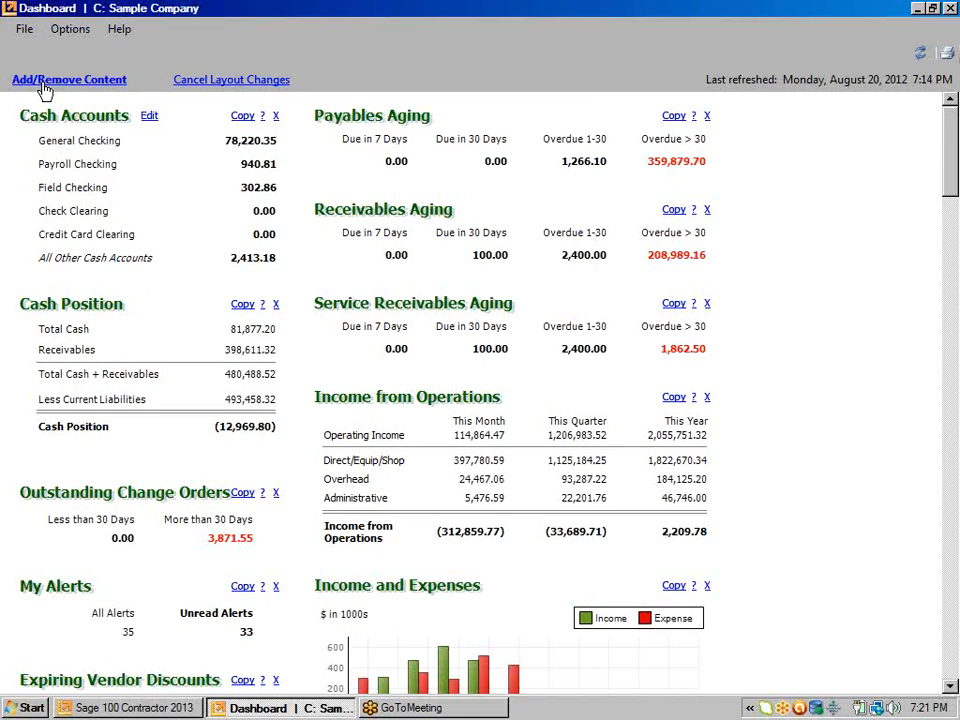
pyautogui.click(66, 28)
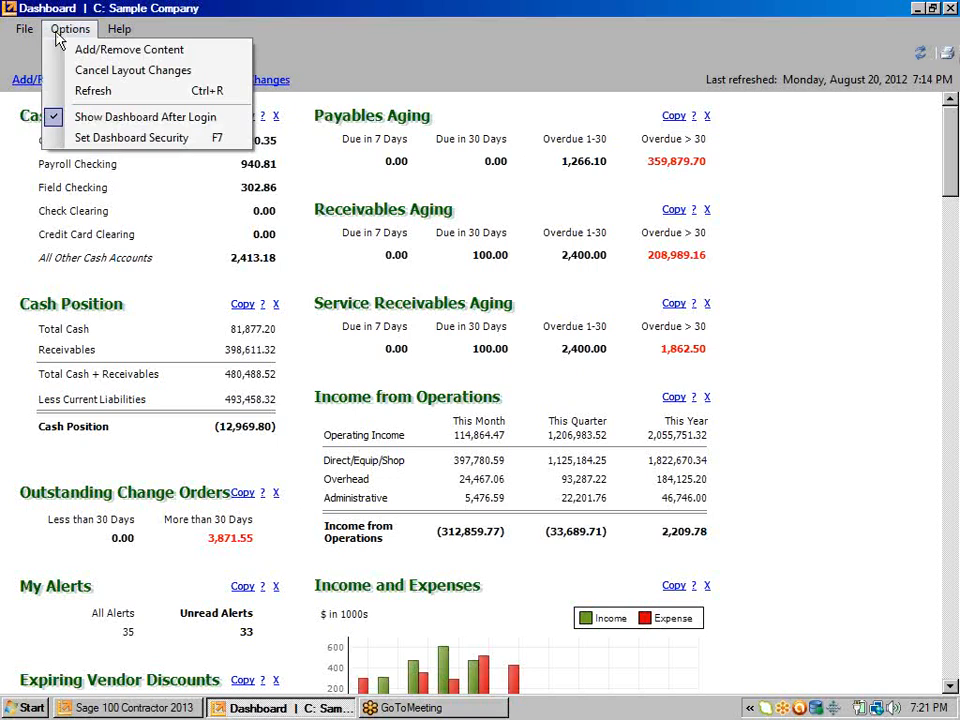
pyautogui.click(111, 49)
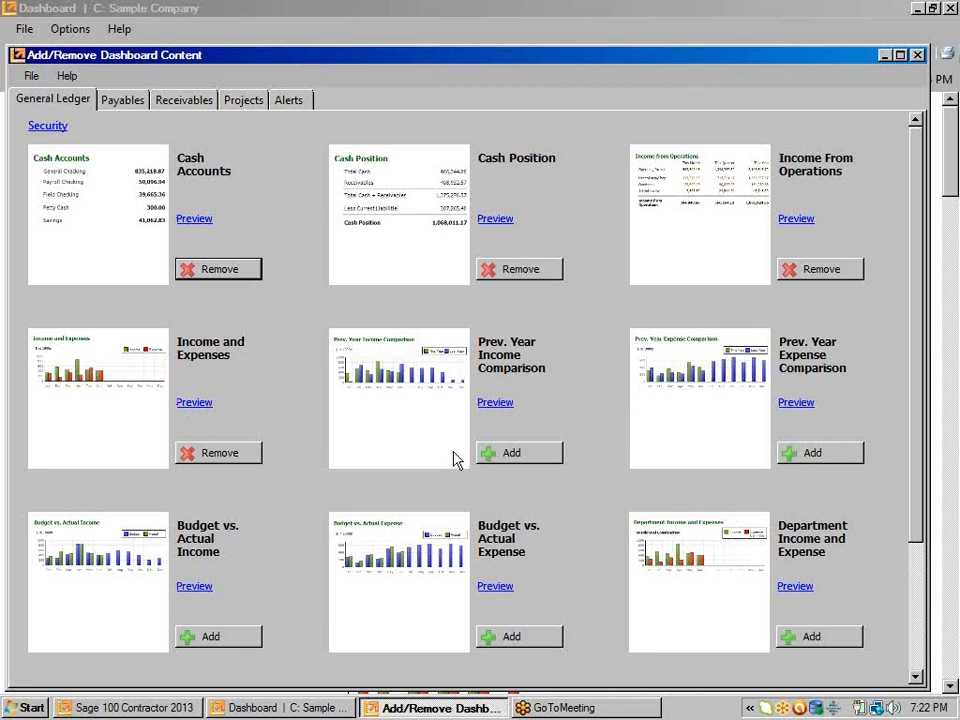
pyautogui.scroll(-3, 455, 456)
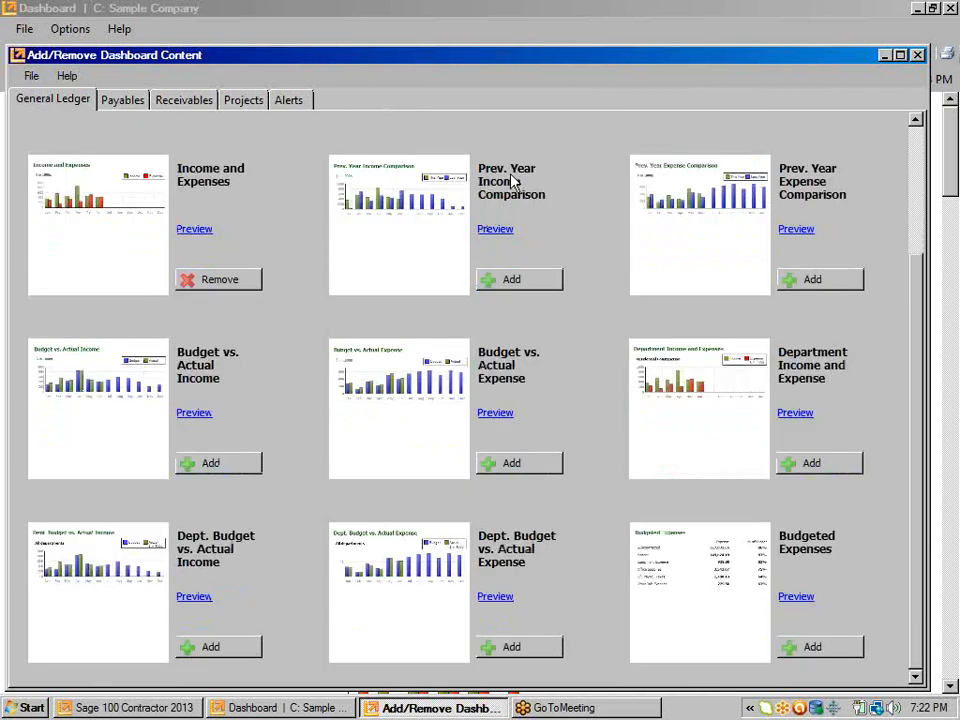
pyautogui.click(491, 232)
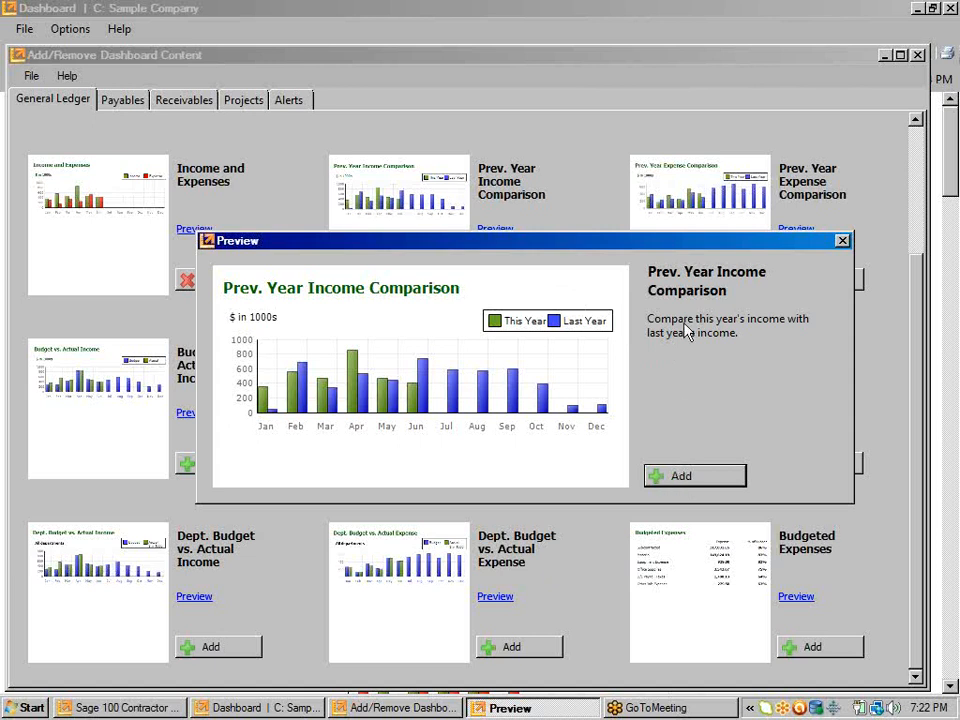
pyautogui.click(841, 241)
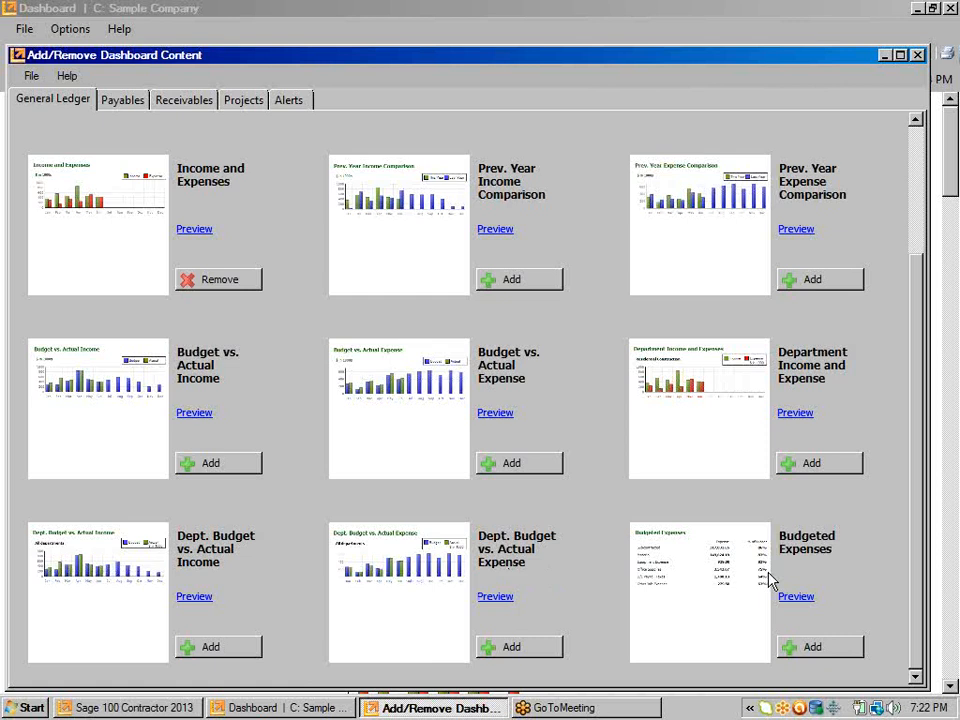
# Step: Review the dashboard content available for Payables, Receivables and Projects
pyautogui.click(136, 108)
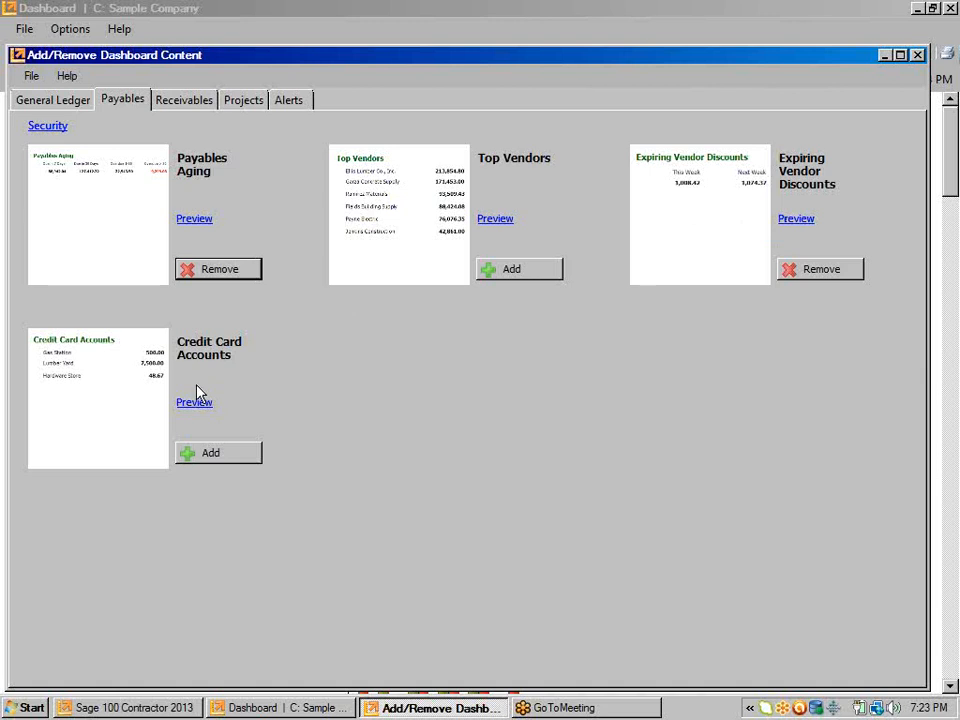
pyautogui.click(193, 106)
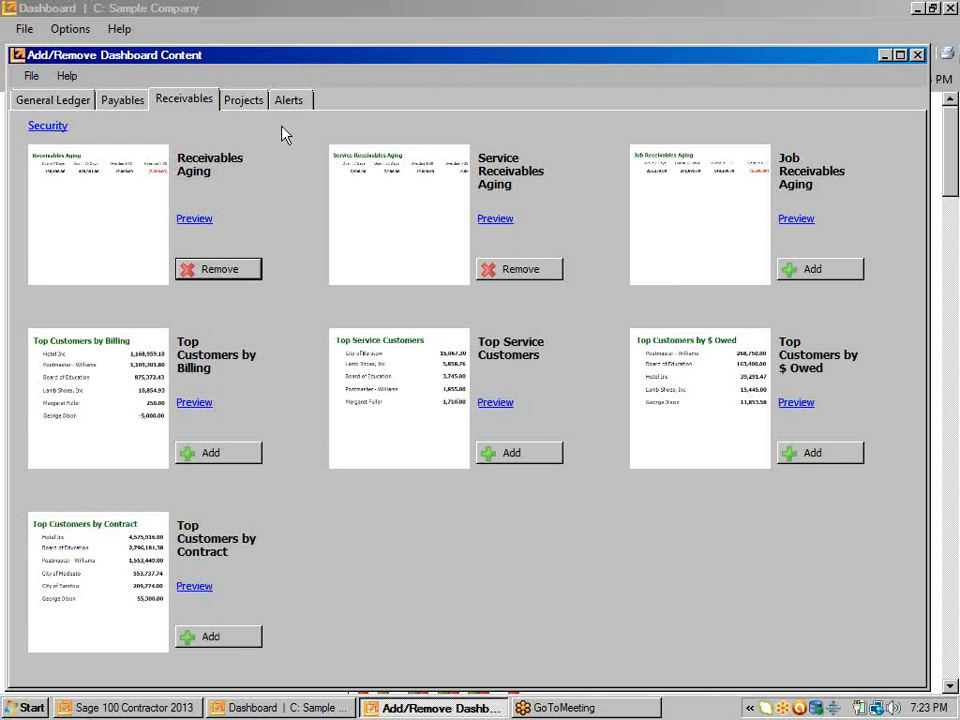
pyautogui.click(262, 104)
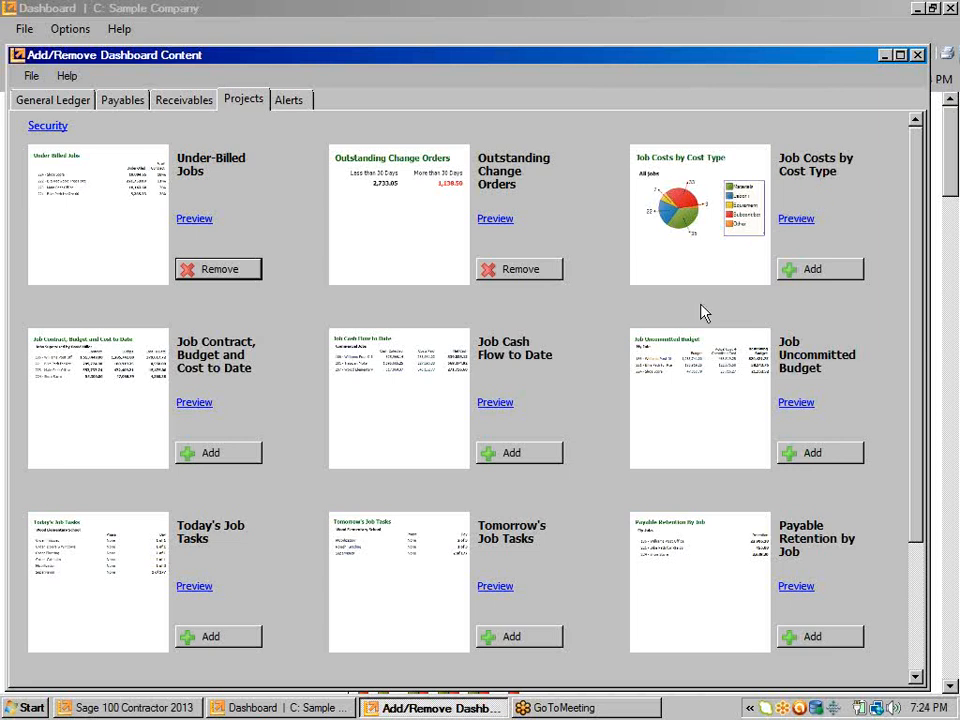
pyautogui.scroll(-1, 692, 311)
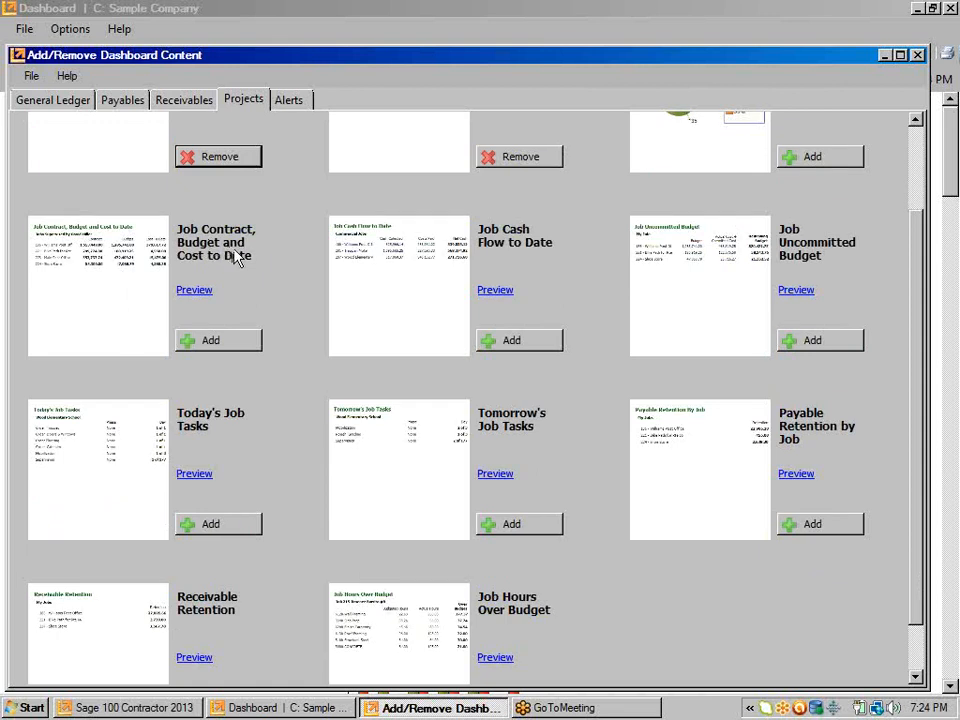
# Step: Preview the Job Contract, Budget and Cost to Date and Job Cash Flow to Date content without adding them, and exit the content selection
pyautogui.click(198, 291)
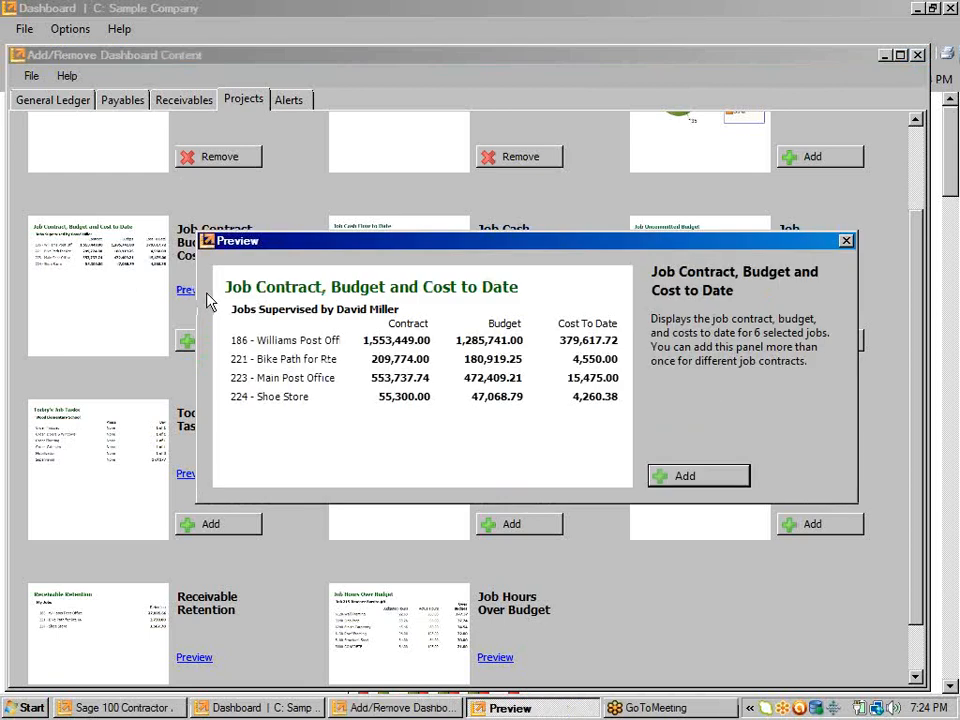
pyautogui.click(847, 245)
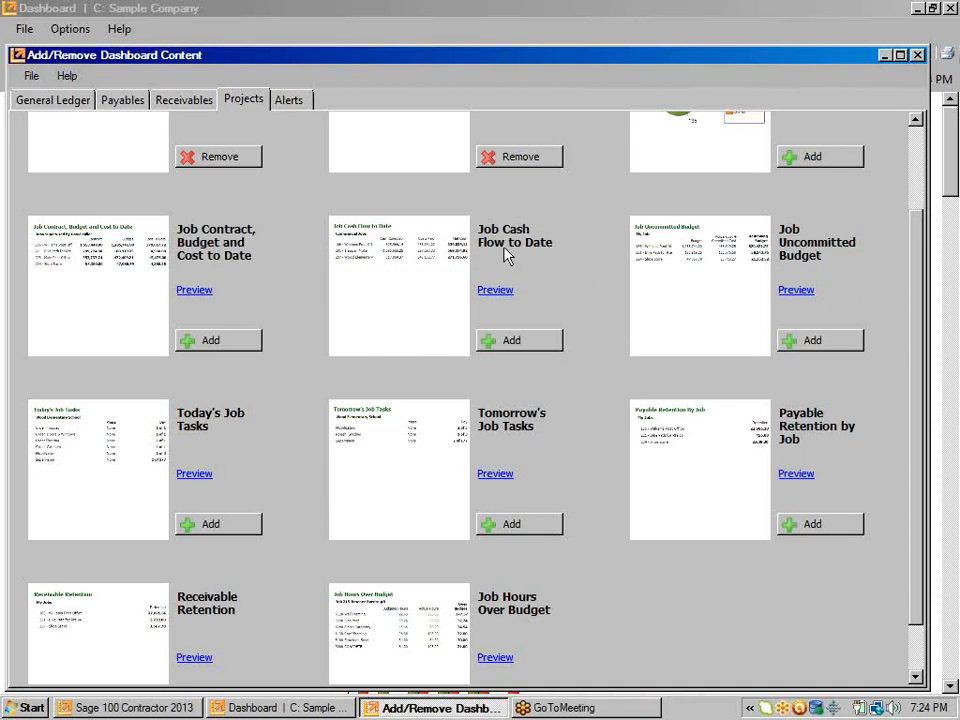
pyautogui.click(498, 292)
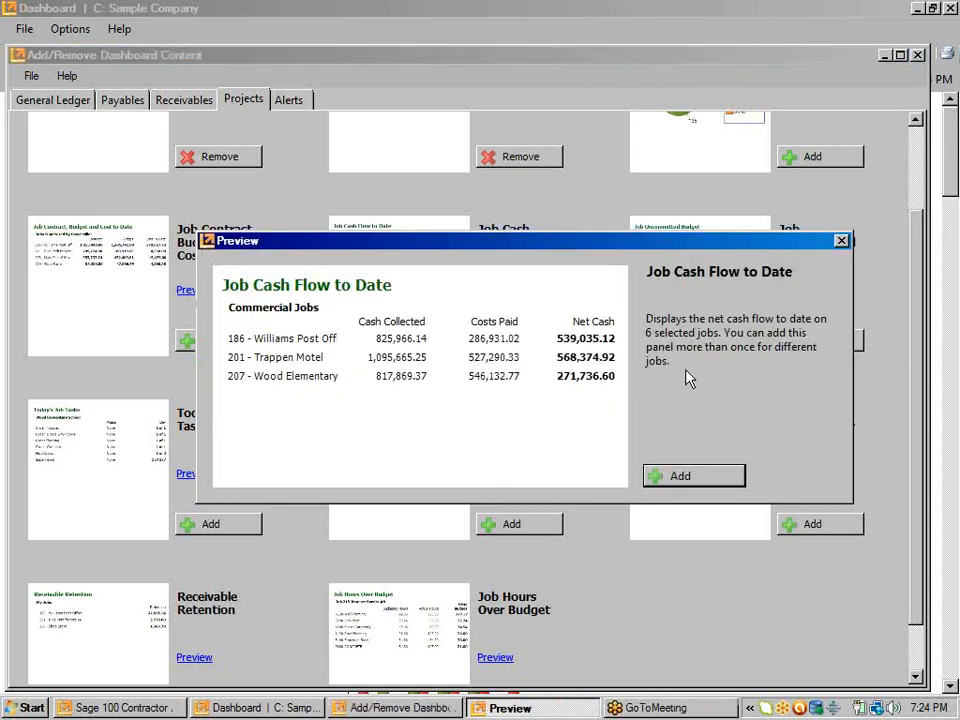
pyautogui.click(842, 243)
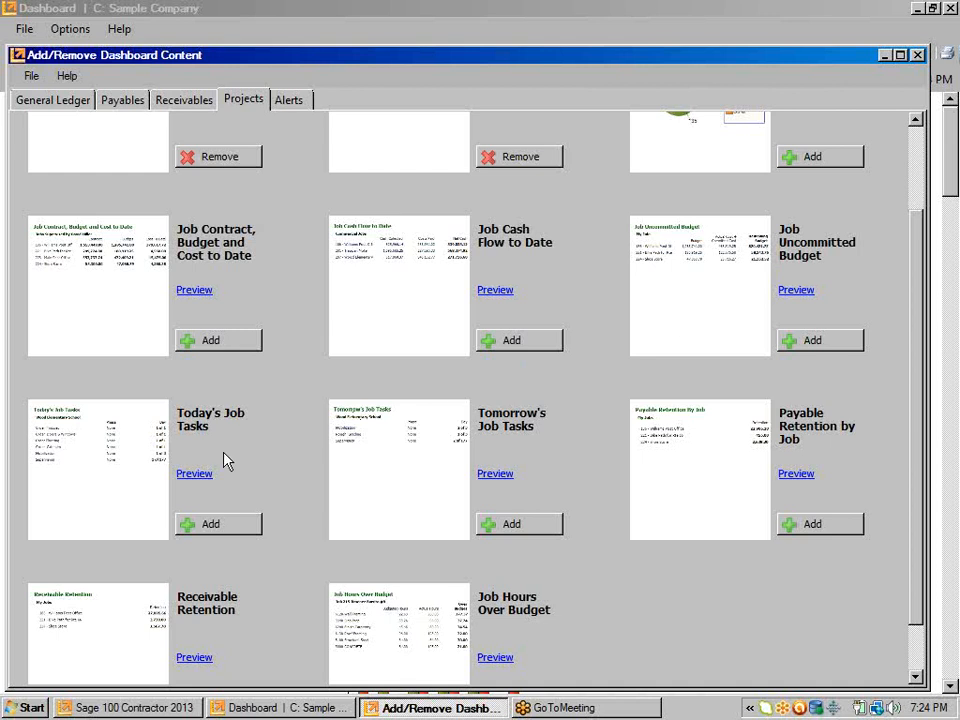
pyautogui.scroll(-1, 224, 460)
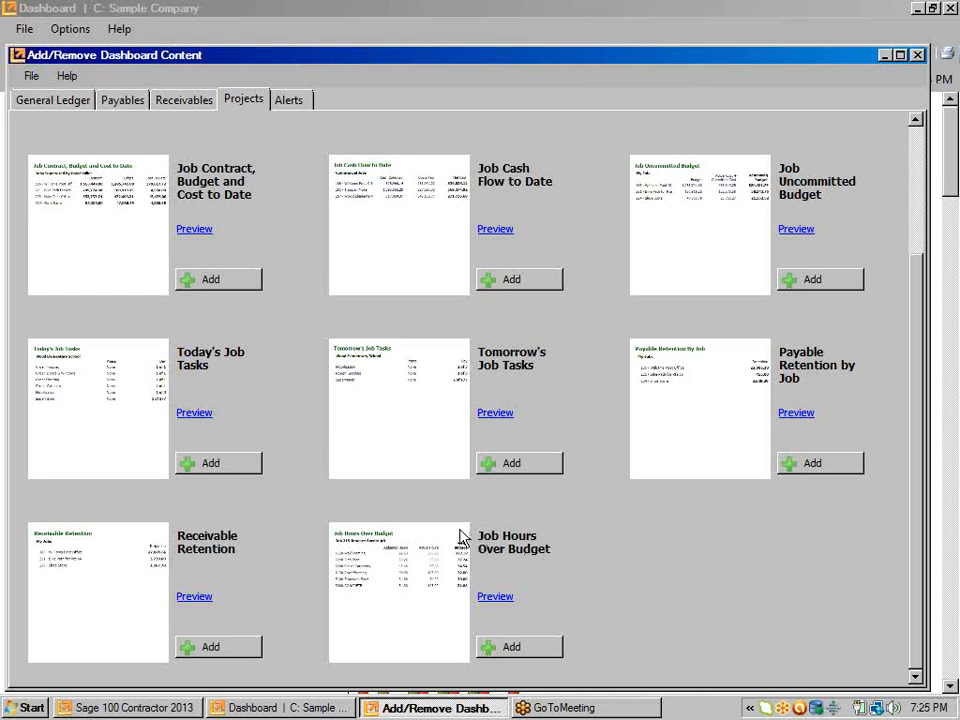
pyautogui.click(31, 77)
pyautogui.click(54, 96)
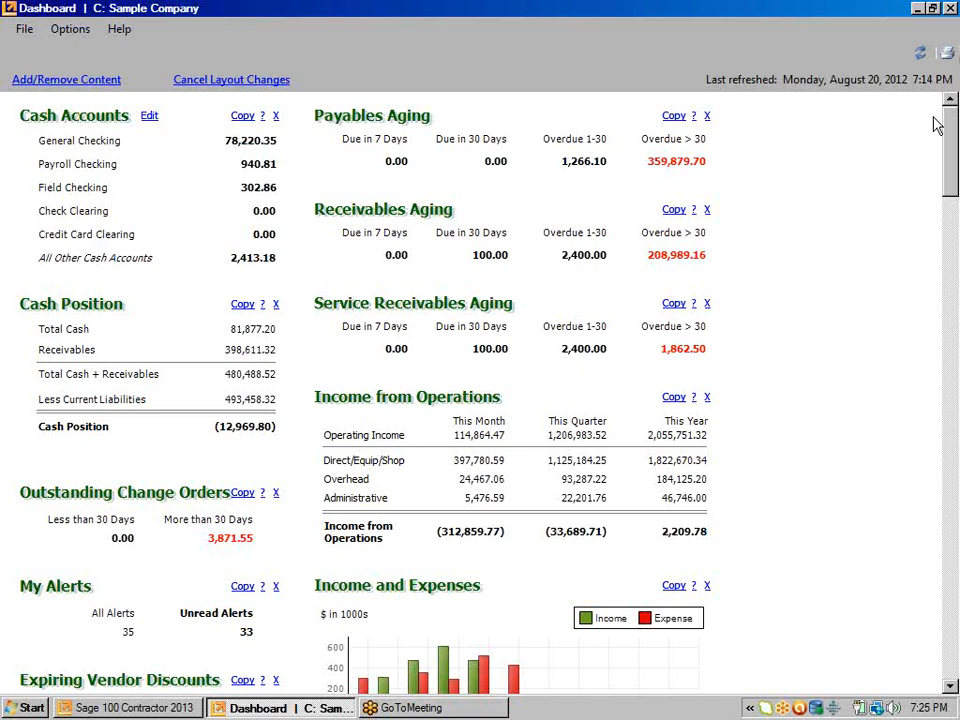
# Step: Start printing the dashboard
pyautogui.click(942, 50)
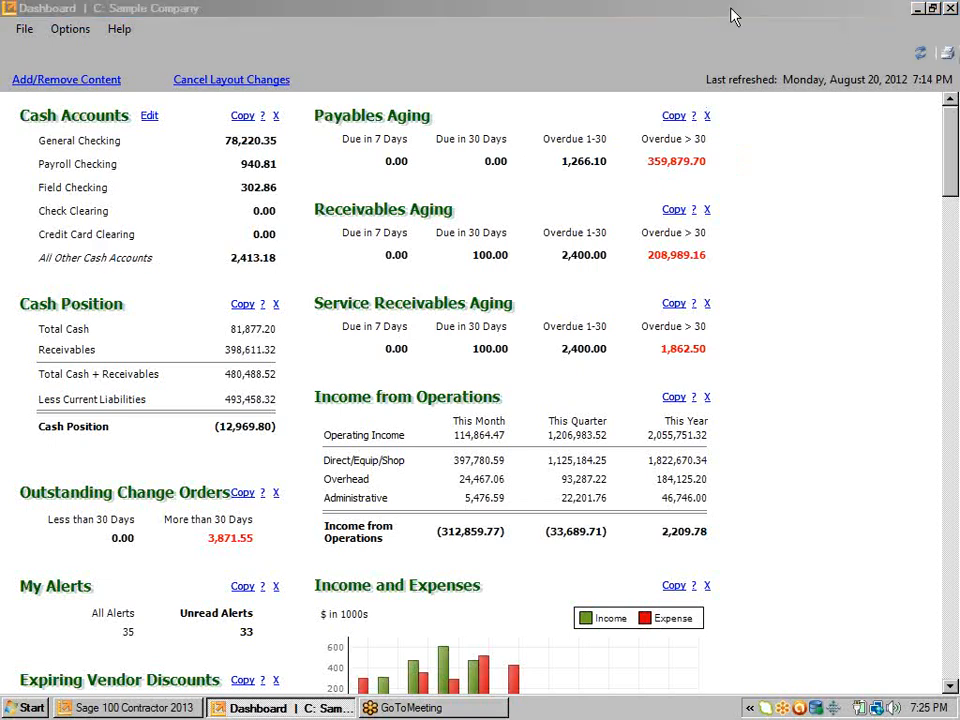